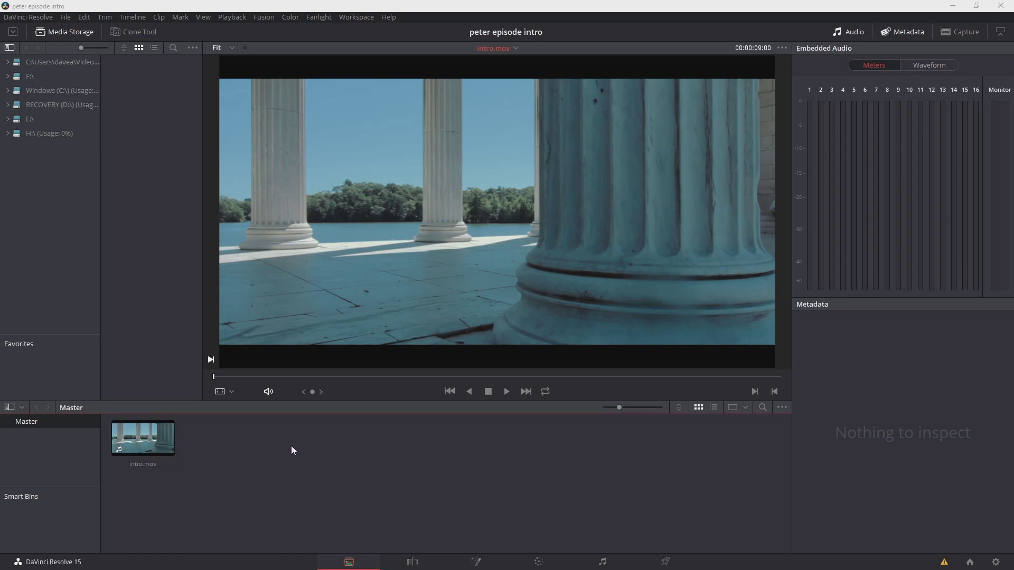
# - Create a new timeline from intro.mov and name it 'intro' in the Master bin
pyautogui.rightClick(332, 444)
pyautogui.click(239, 486)
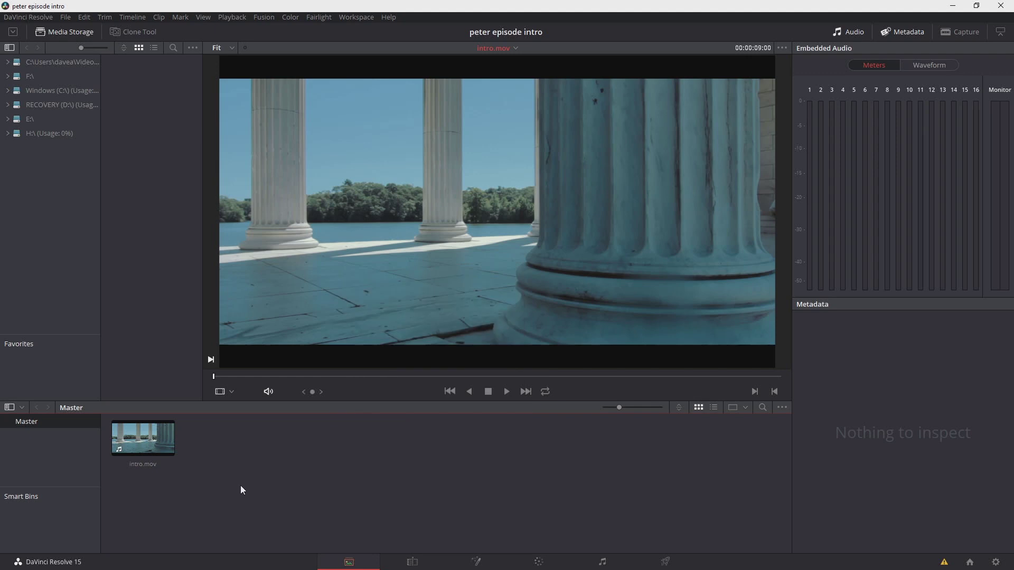
pyautogui.rightClick(149, 441)
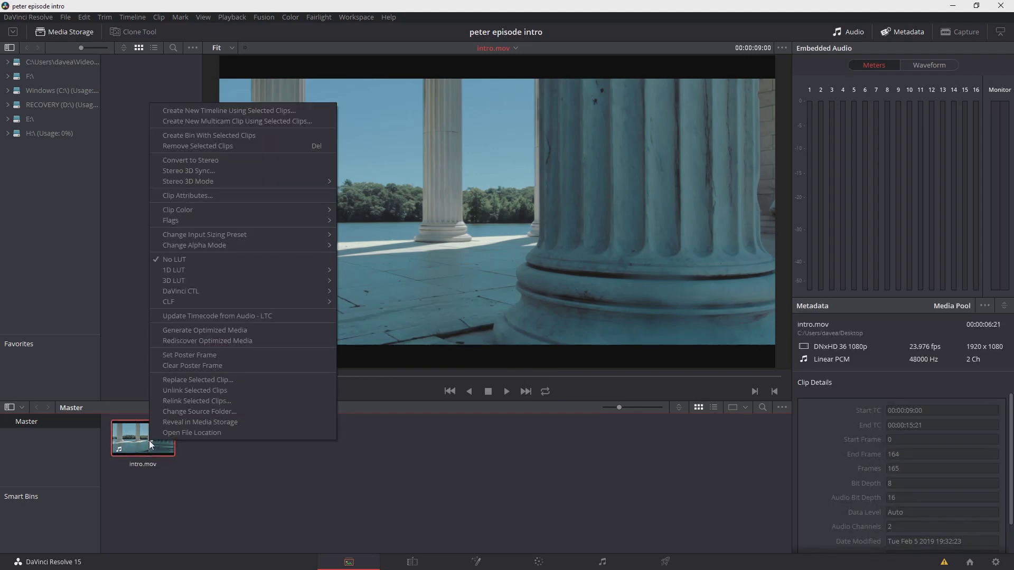
pyautogui.click(243, 111)
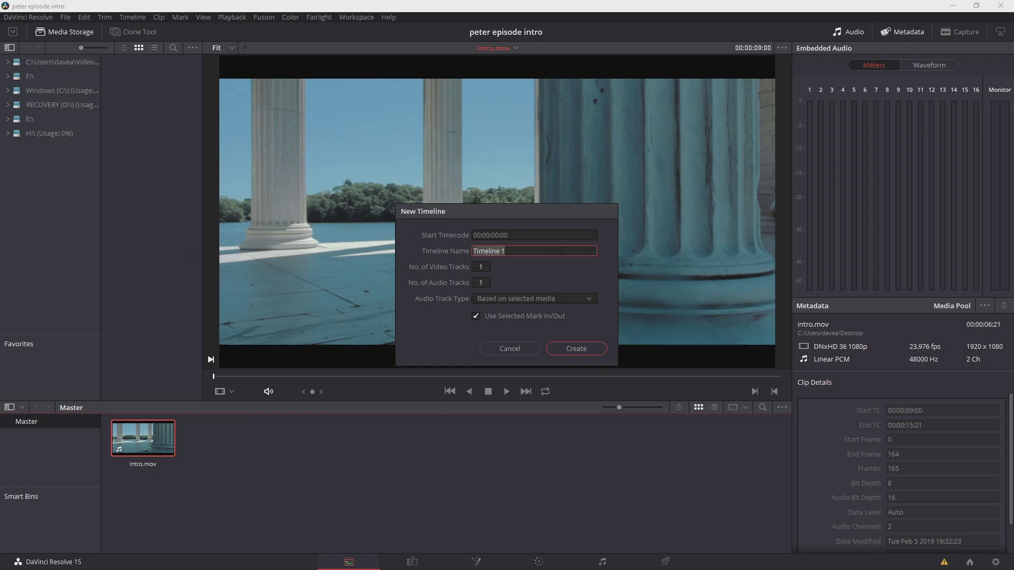
pyautogui.press('BackSpace')
pyautogui.press('Return')
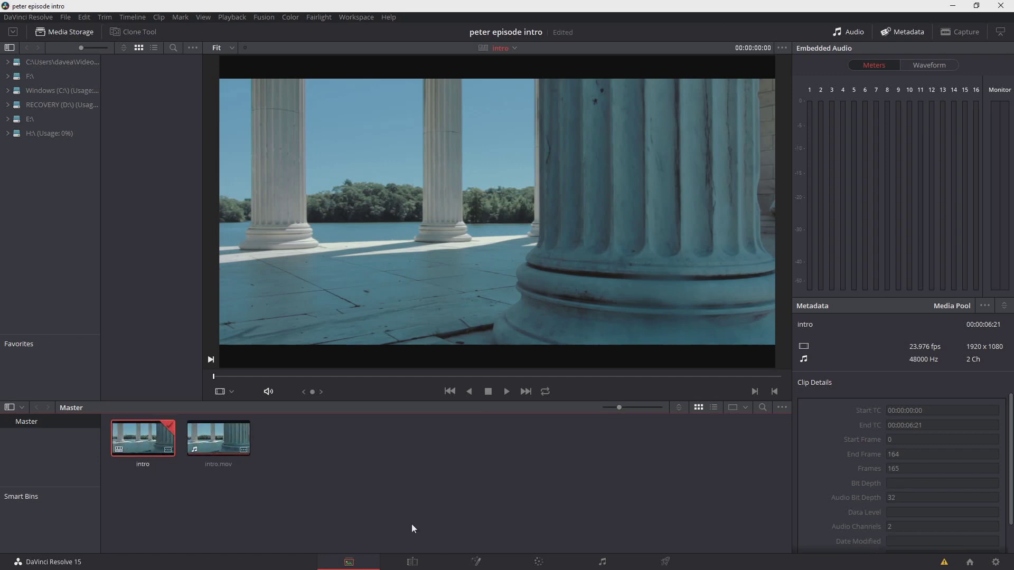
# - On the Edit page, unlink intro.mov's audio and delete it from Audio 1, keeping the video on Video 1
pyautogui.click(413, 562)
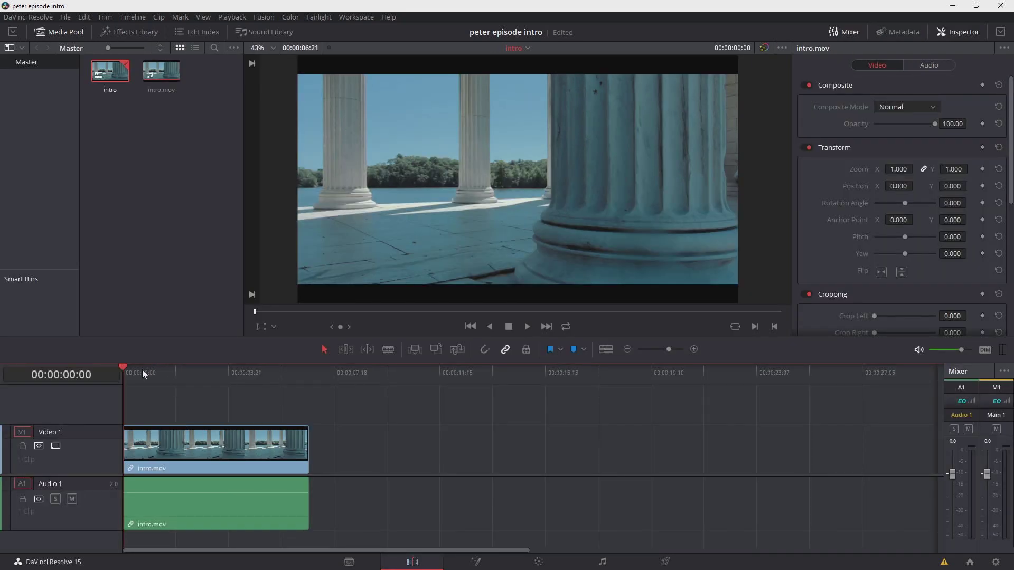
pyautogui.moveTo(141, 369); pyautogui.dragTo(116, 381)
pyautogui.click(246, 511)
pyautogui.rightClick(246, 511)
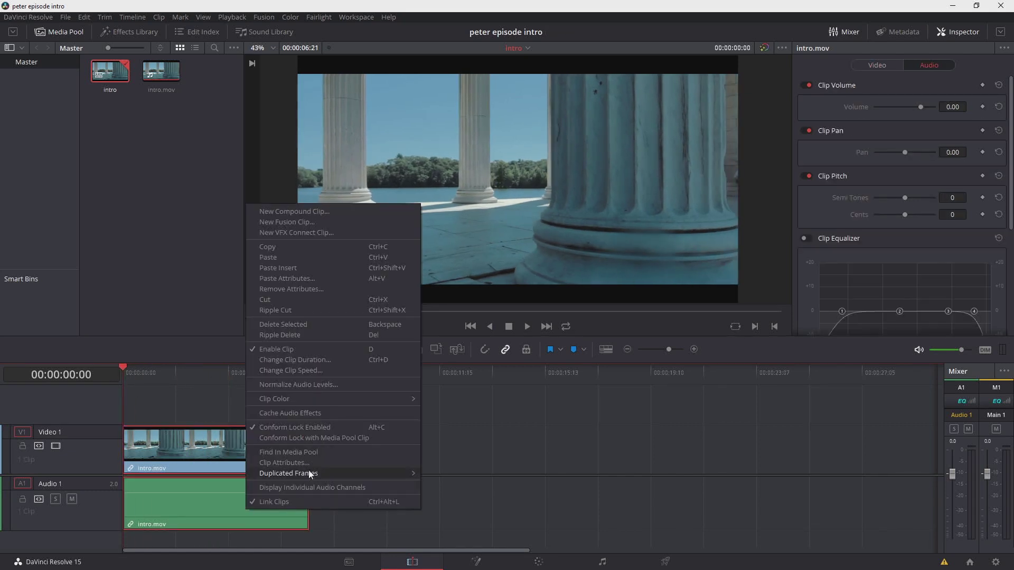
pyautogui.click(284, 502)
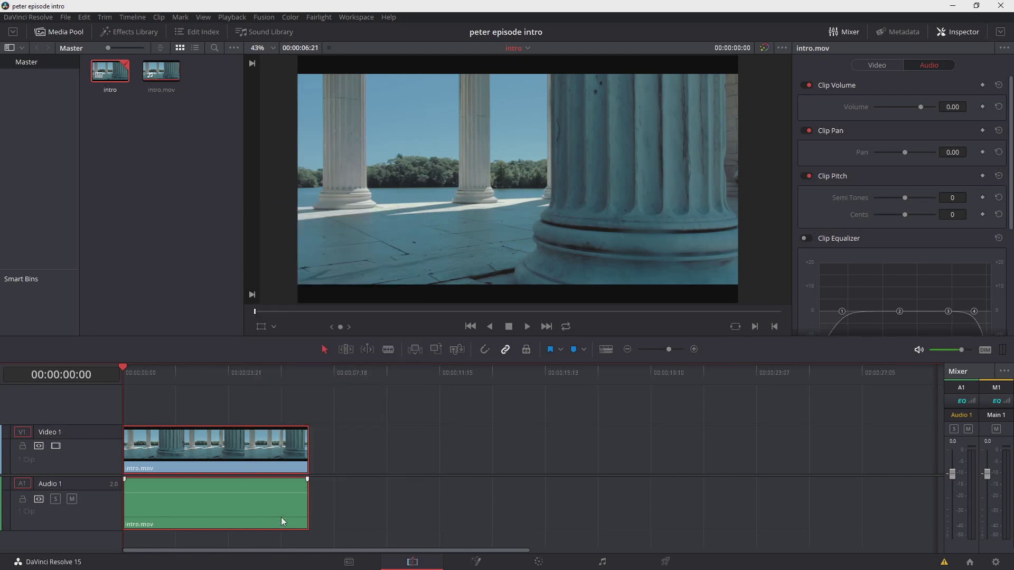
pyautogui.click(287, 520)
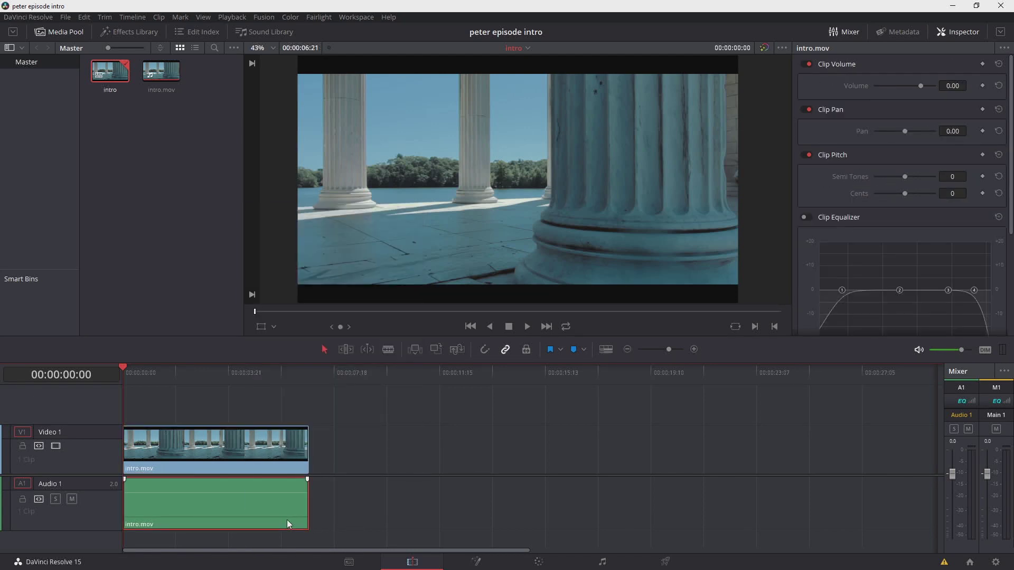
pyautogui.press('Delete')
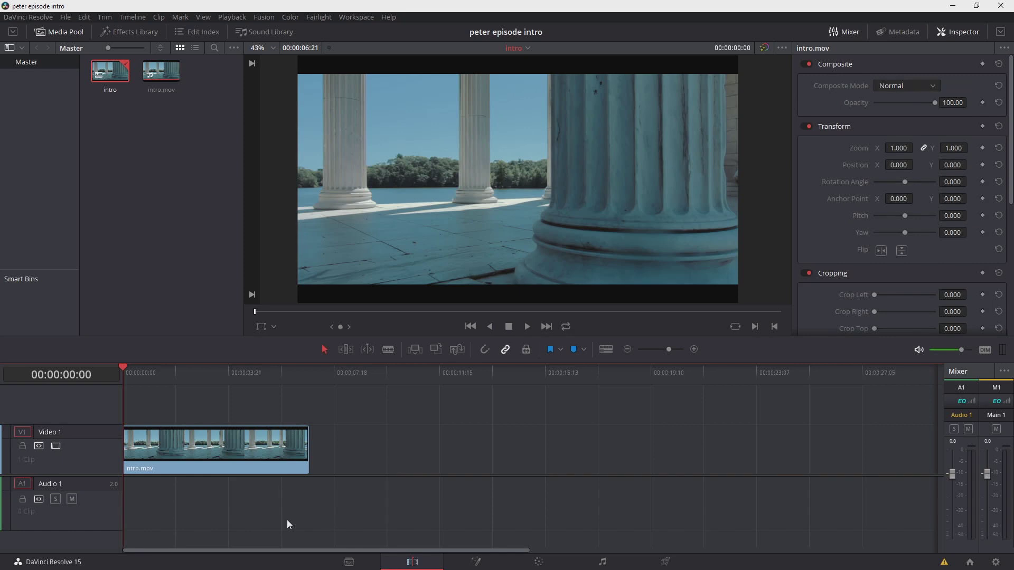
pyautogui.moveTo(126, 368); pyautogui.dragTo(238, 382)
# - Alt-drag the intro.mov clip from Video 1 onto a new Video 2 track and enlarge the video tracks
pyautogui.press('Home')
pyautogui.click(203, 453)
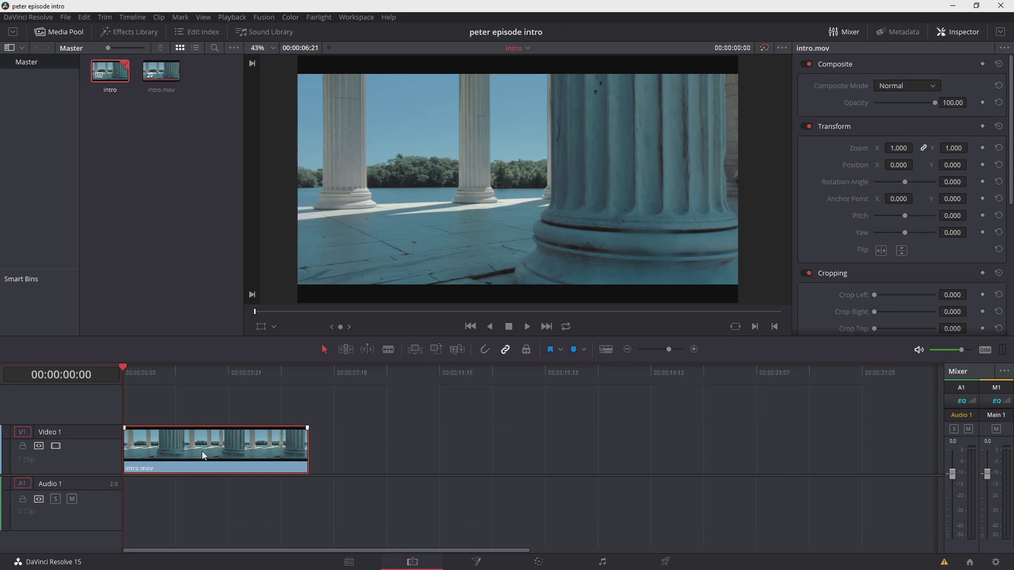
pyautogui.moveTo(199, 459); pyautogui.dragTo(197, 408)
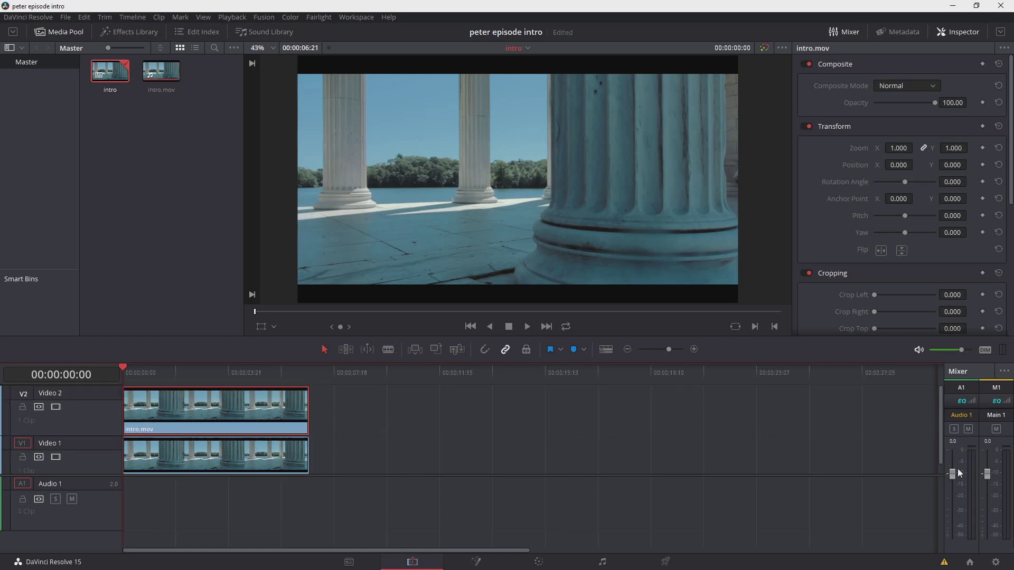
pyautogui.moveTo(928, 475); pyautogui.dragTo(929, 496)
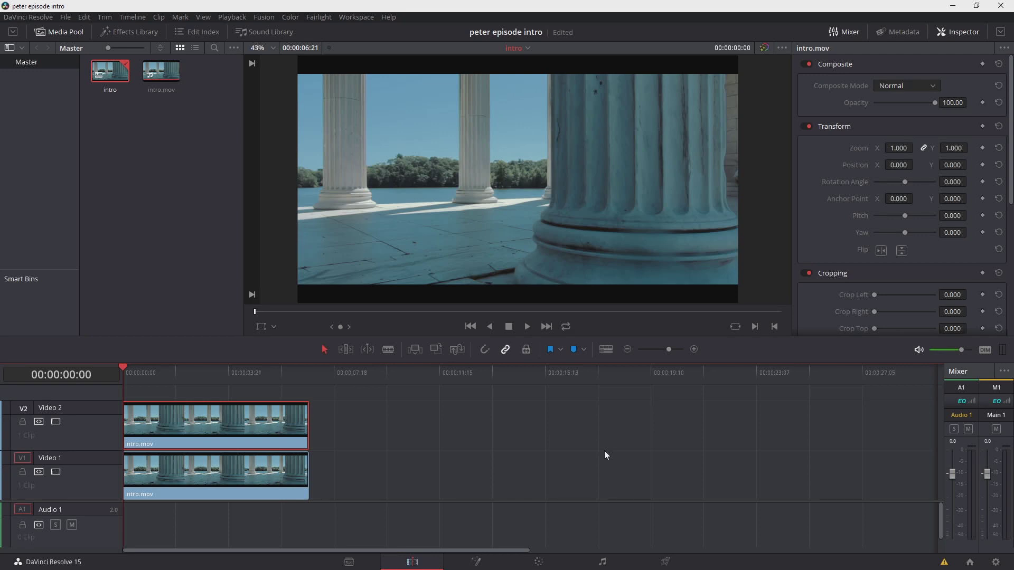
# - On the Color page, hide the OpenFX library, widen the viewer and play back the intro clip
pyautogui.click(539, 565)
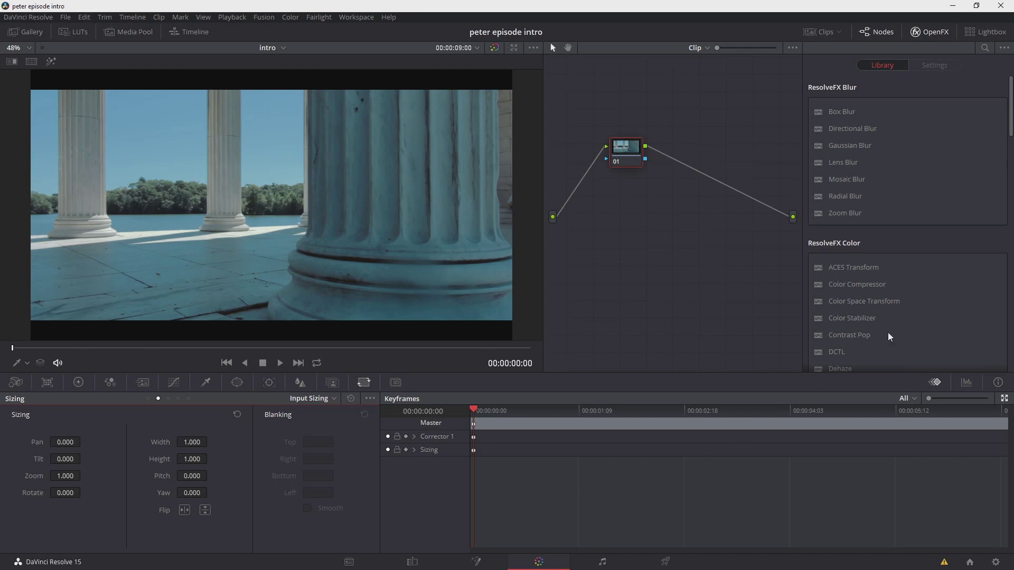
pyautogui.click(929, 33)
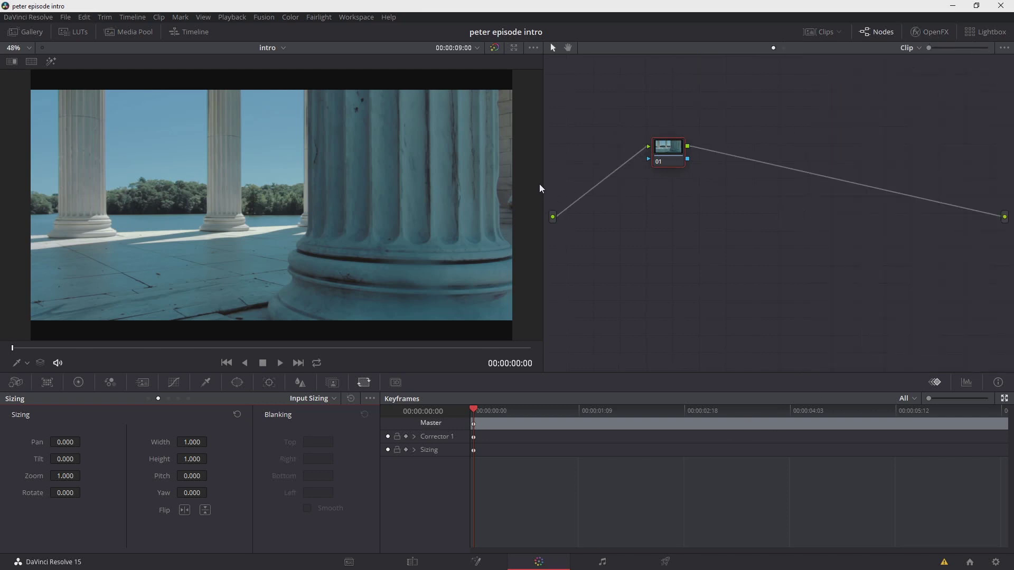
pyautogui.moveTo(543, 185); pyautogui.dragTo(566, 190)
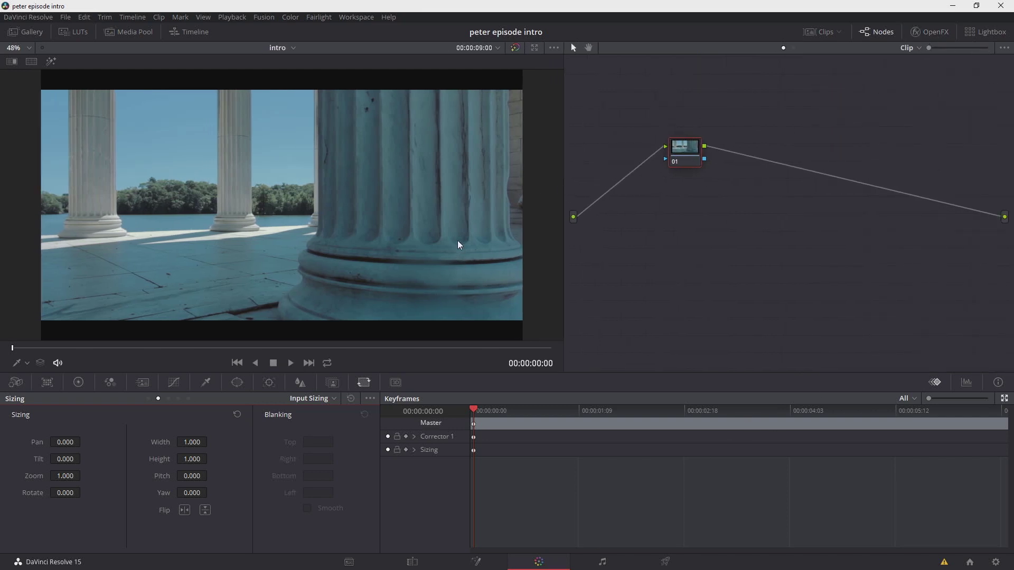
pyautogui.click(13, 349)
pyautogui.press('space')
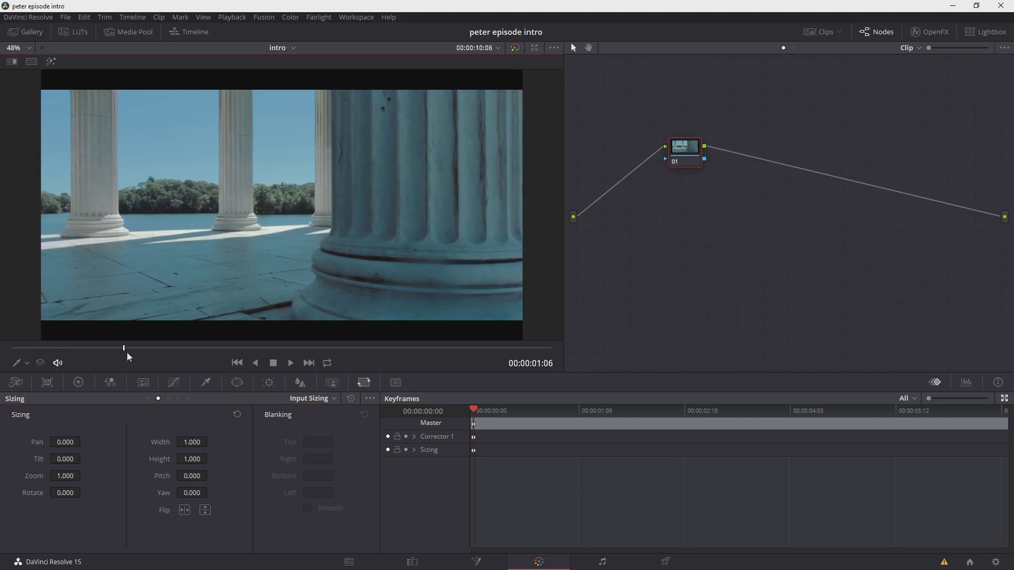
pyautogui.click(11, 348)
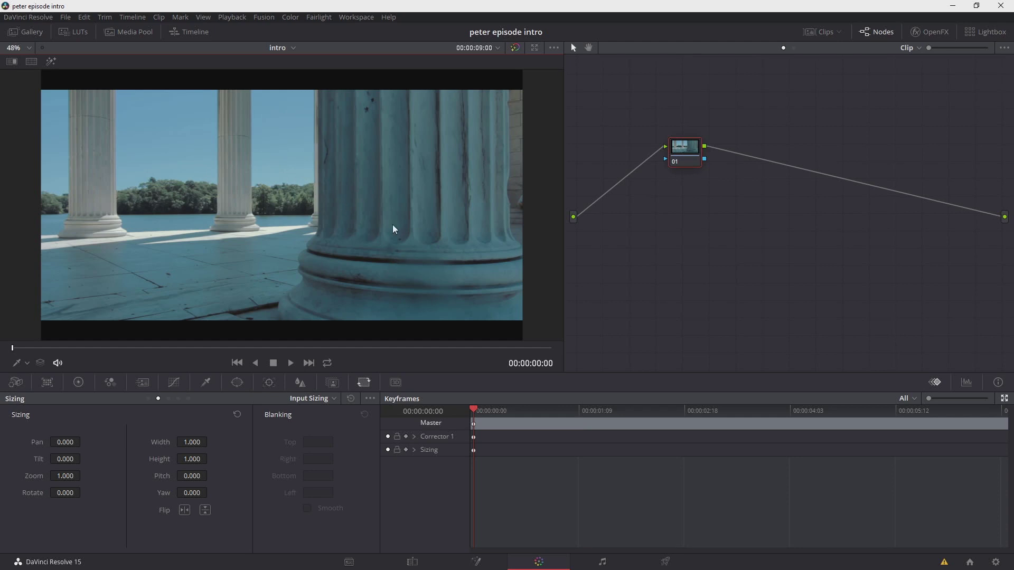
pyautogui.scroll(-2, 394, 228)
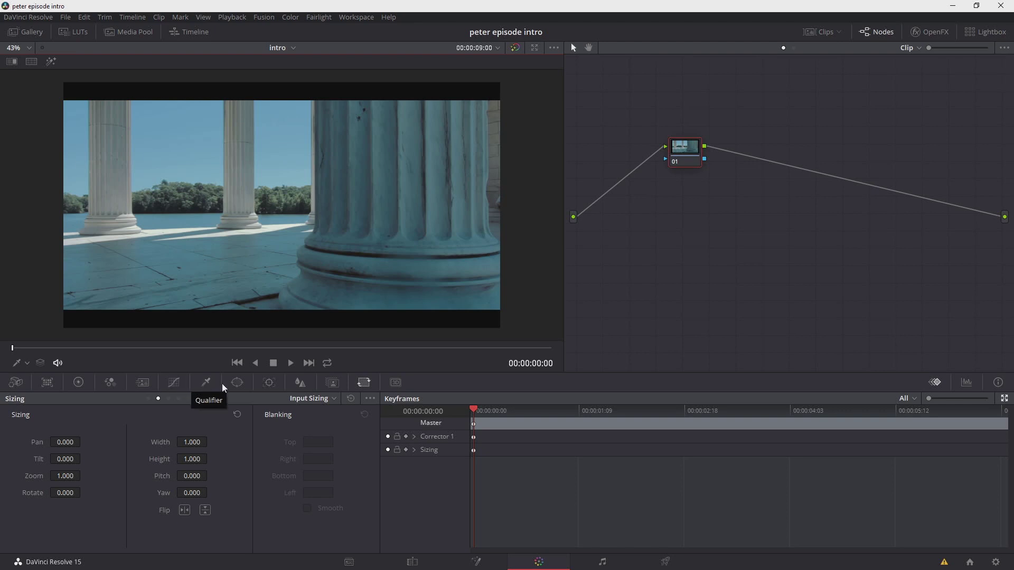
# - Add a Curve window to node 01 and start outlining the front pillar from its top edge to its base
pyautogui.click(237, 382)
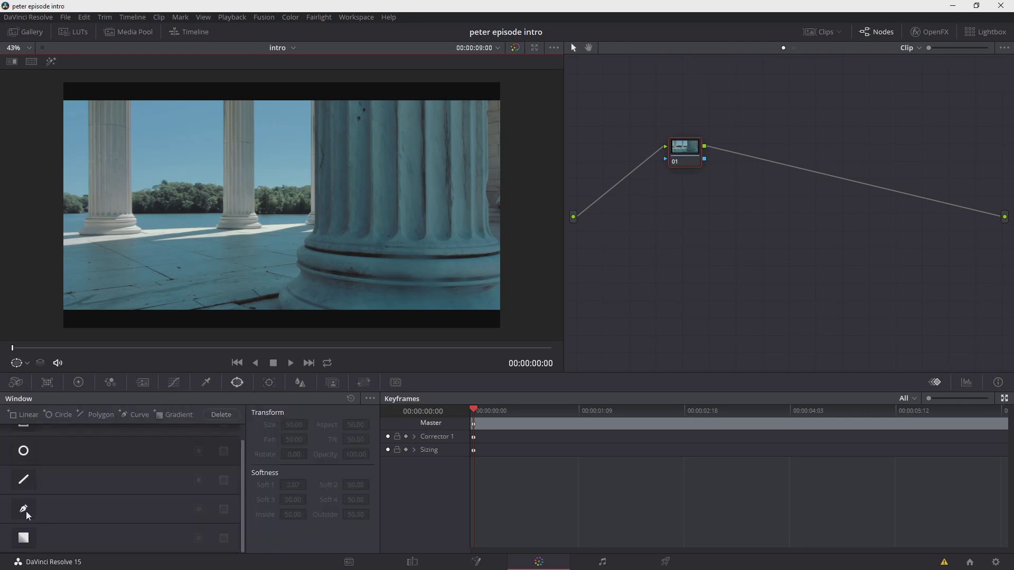
pyautogui.click(53, 502)
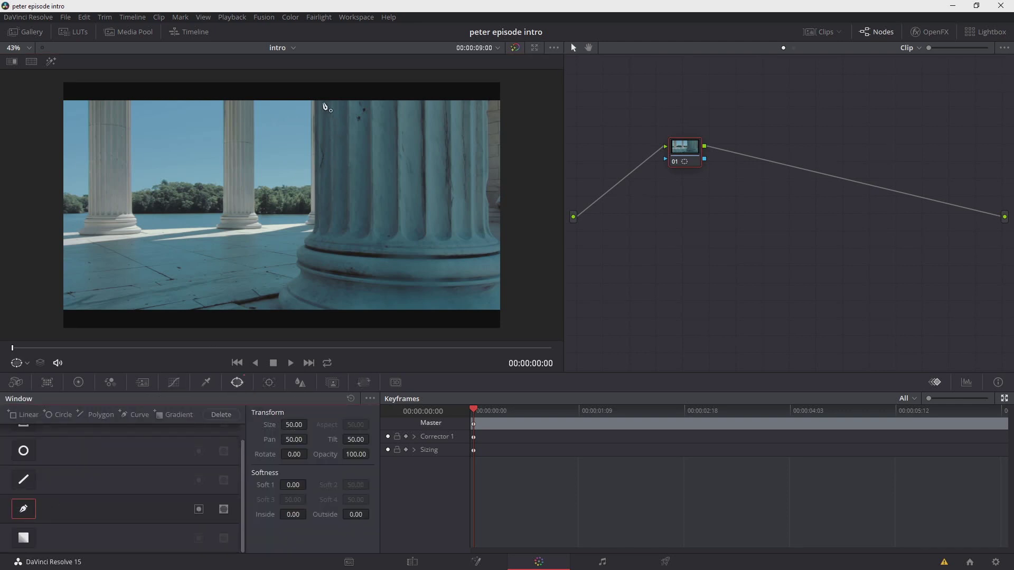
pyautogui.click(316, 83)
pyautogui.click(316, 80)
pyautogui.scroll(1, 315, 170)
pyautogui.scroll(3, 316, 170)
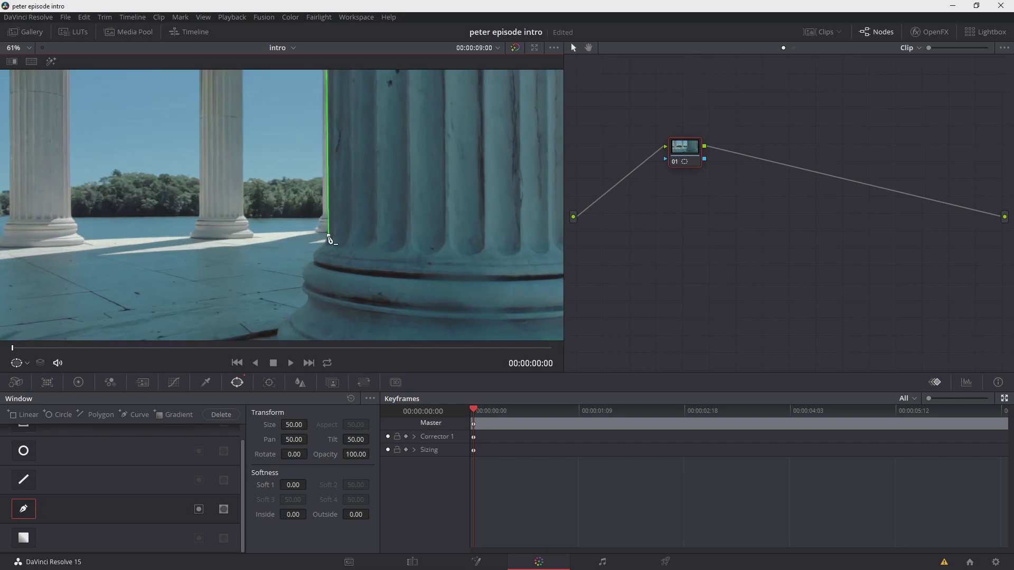
pyautogui.moveTo(329, 235); pyautogui.dragTo(328, 246)
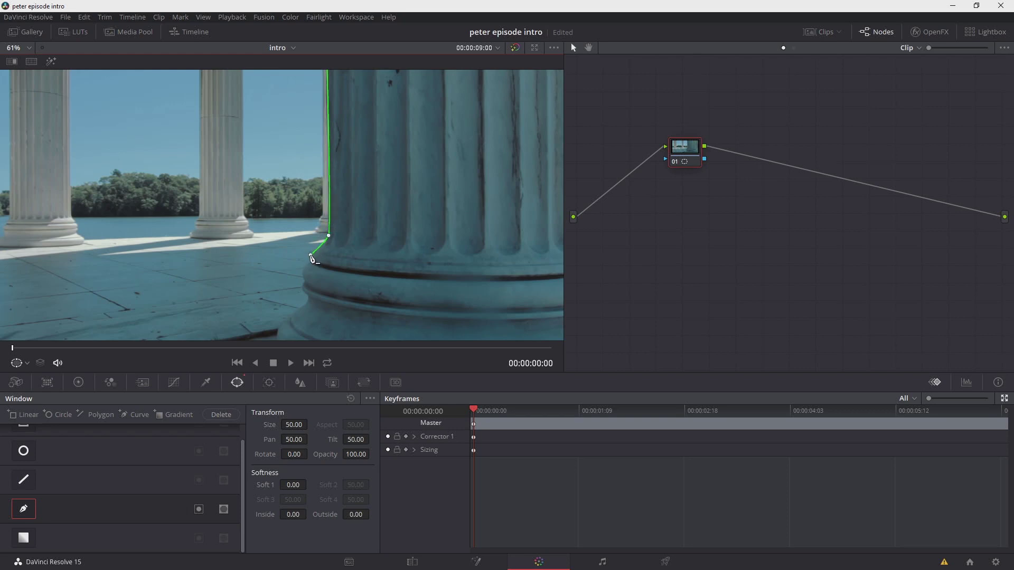
# - Continue the outline around the pillar base, past the bottom and right frame edges, closing it on the first point
pyautogui.click(310, 255)
pyautogui.click(300, 271)
pyautogui.click(302, 297)
pyautogui.scroll(-2, 345, 326)
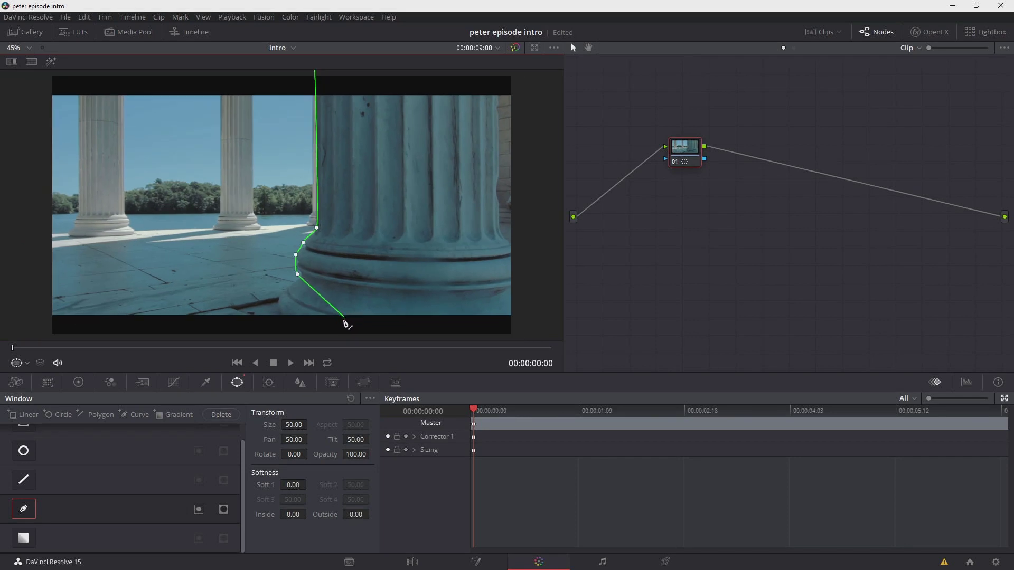
pyautogui.scroll(-1, 345, 326)
pyautogui.scroll(-1, 346, 327)
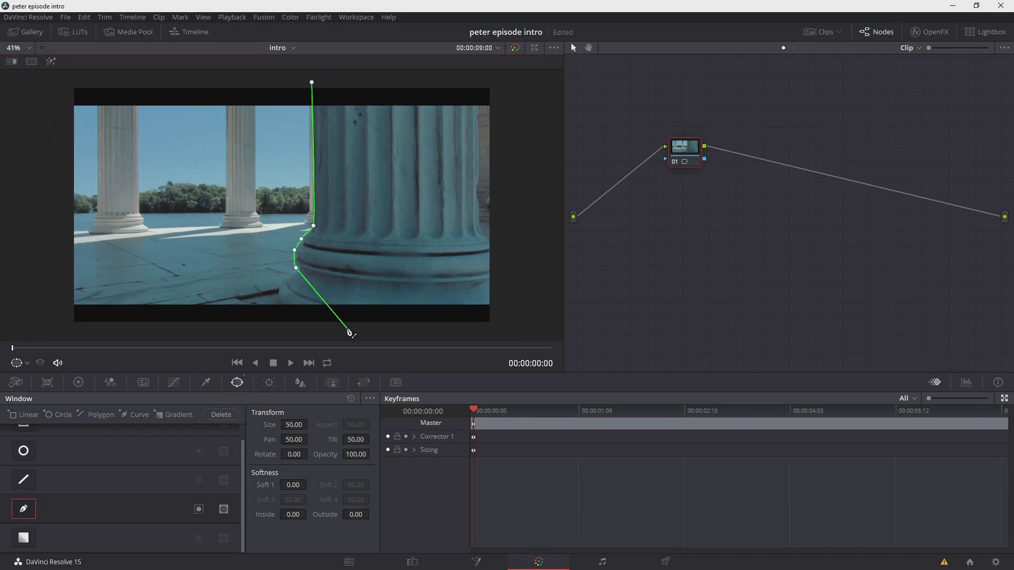
pyautogui.click(348, 329)
pyautogui.click(518, 330)
pyautogui.click(509, 77)
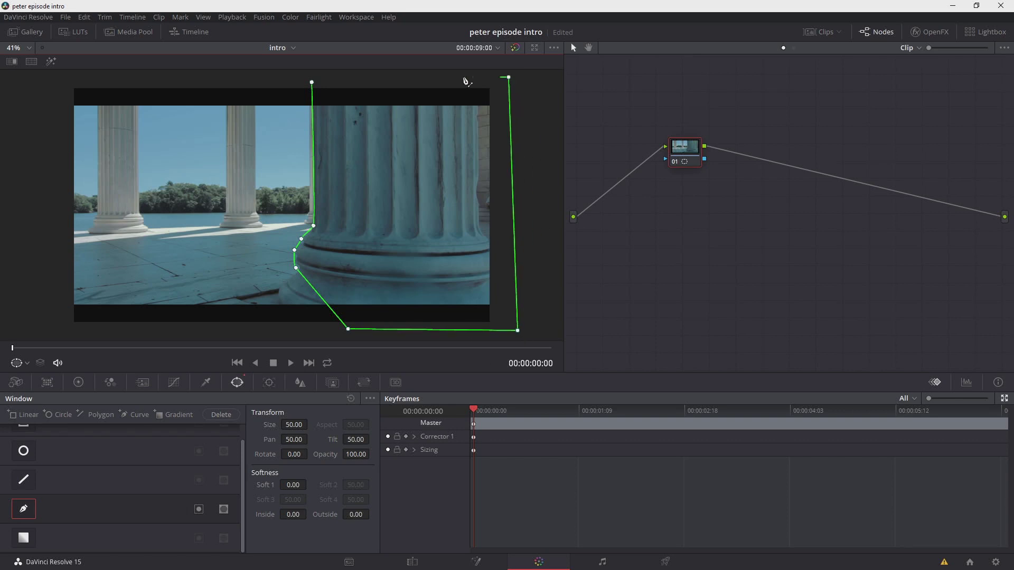
pyautogui.click(312, 83)
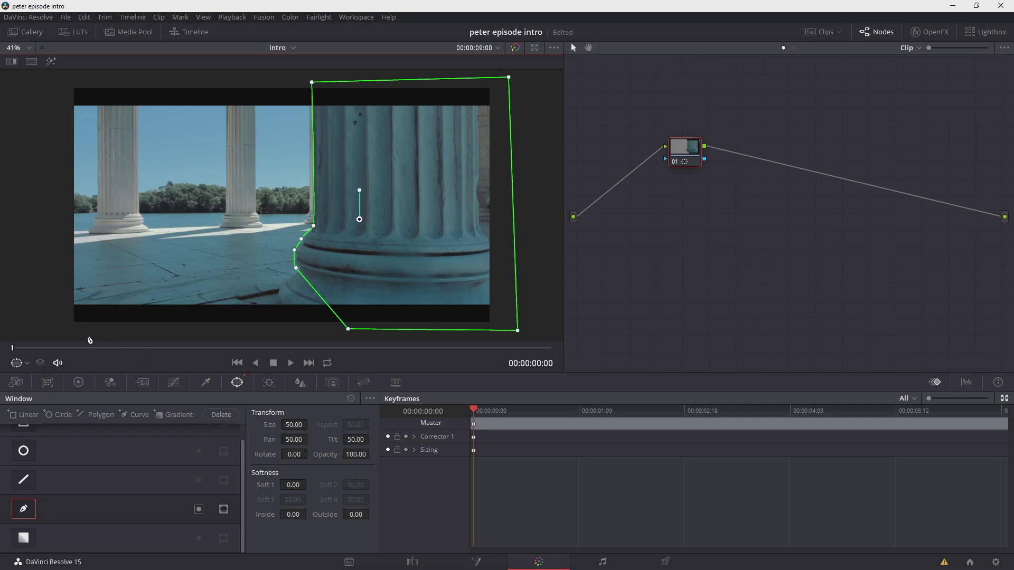
# - Track the pillar's curve window forward through the whole clip in Window mode, then scrub back to check it
pyautogui.press('space')
pyautogui.click(269, 382)
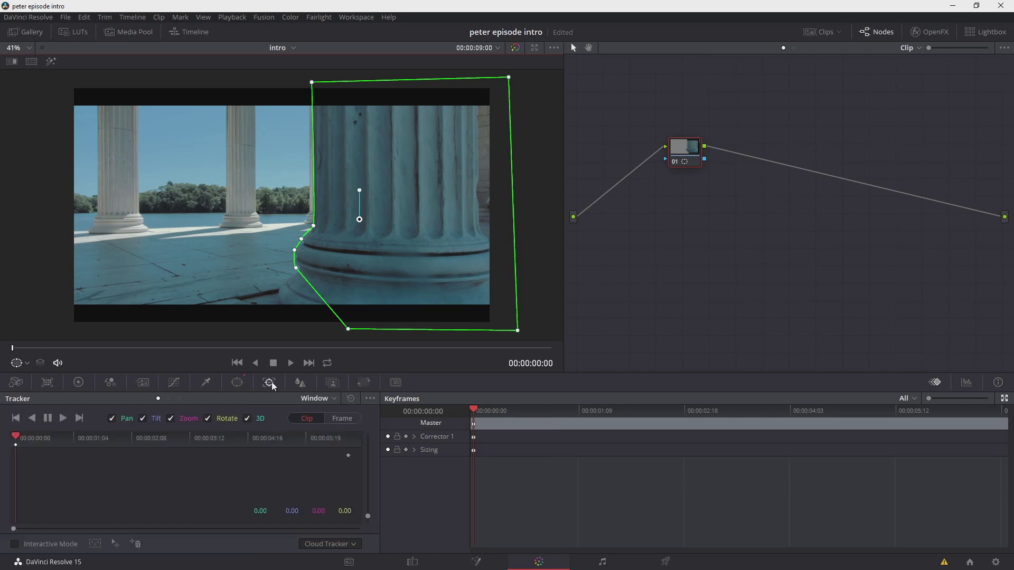
pyautogui.click(328, 402)
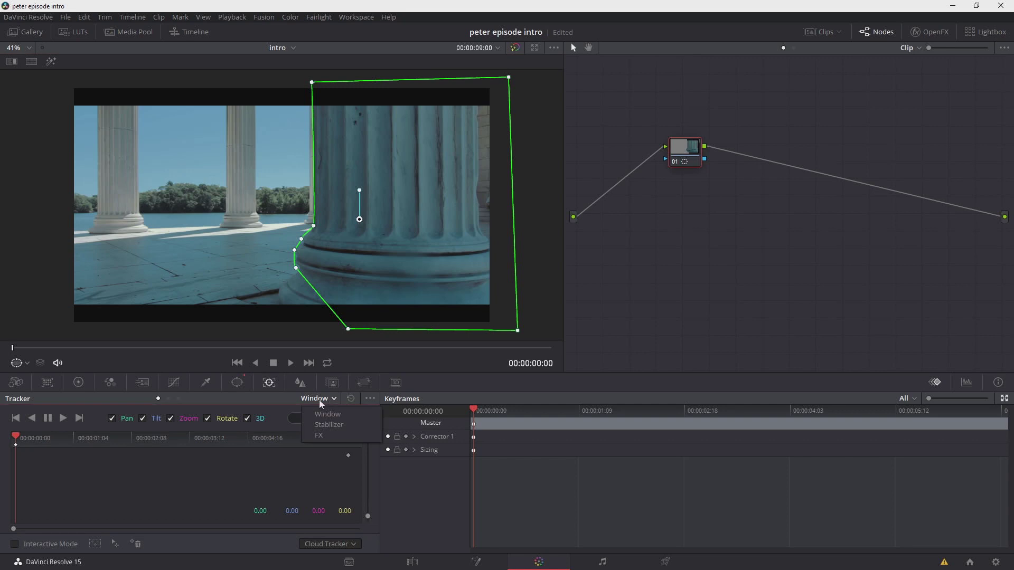
pyautogui.click(328, 414)
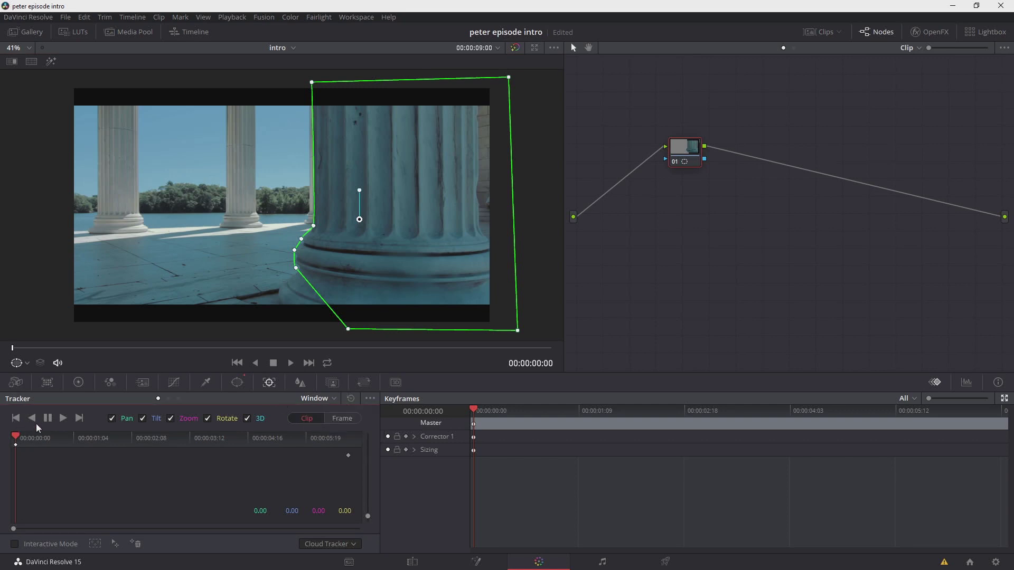
pyautogui.click(64, 420)
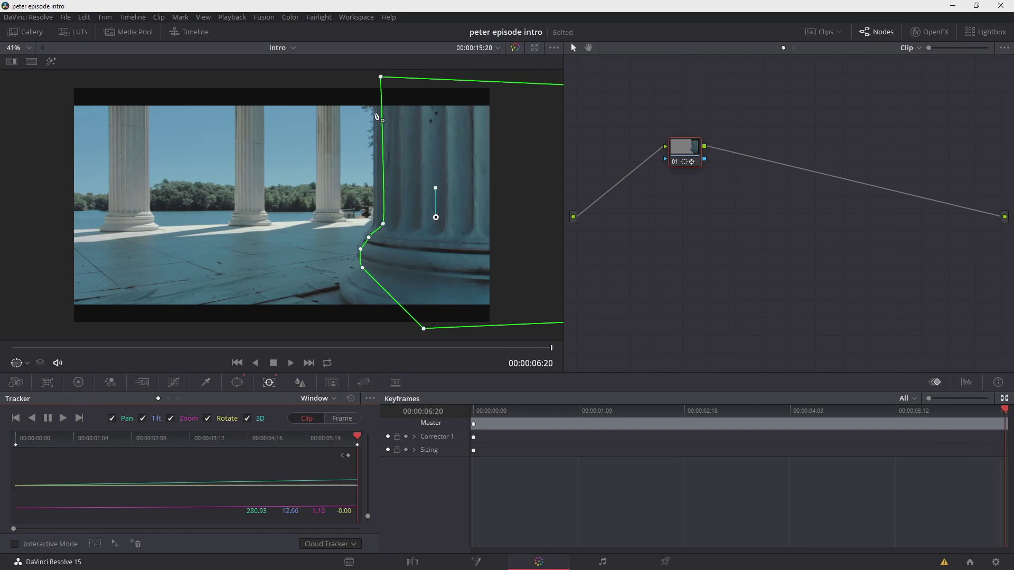
pyautogui.moveTo(547, 350); pyautogui.dragTo(12, 347)
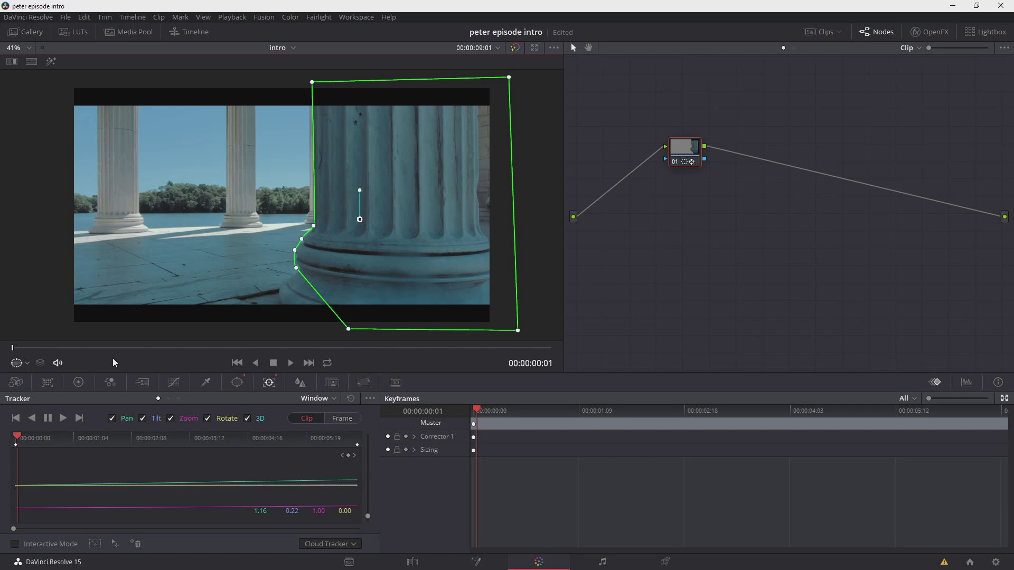
# - In Frame mode, drag the window back onto the pillar where it drifts during the first four seconds
pyautogui.click(351, 425)
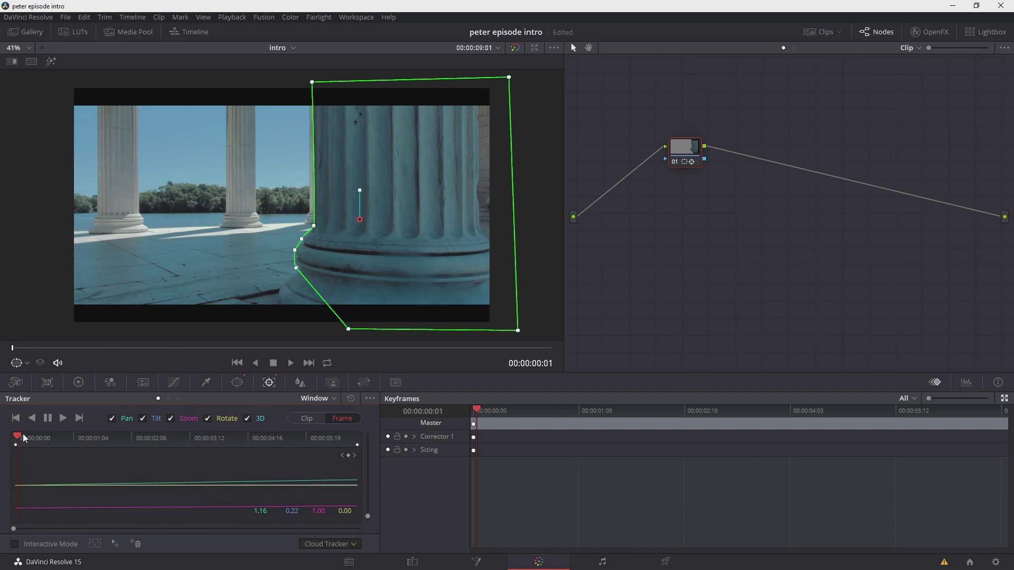
pyautogui.moveTo(20, 440); pyautogui.dragTo(25, 440)
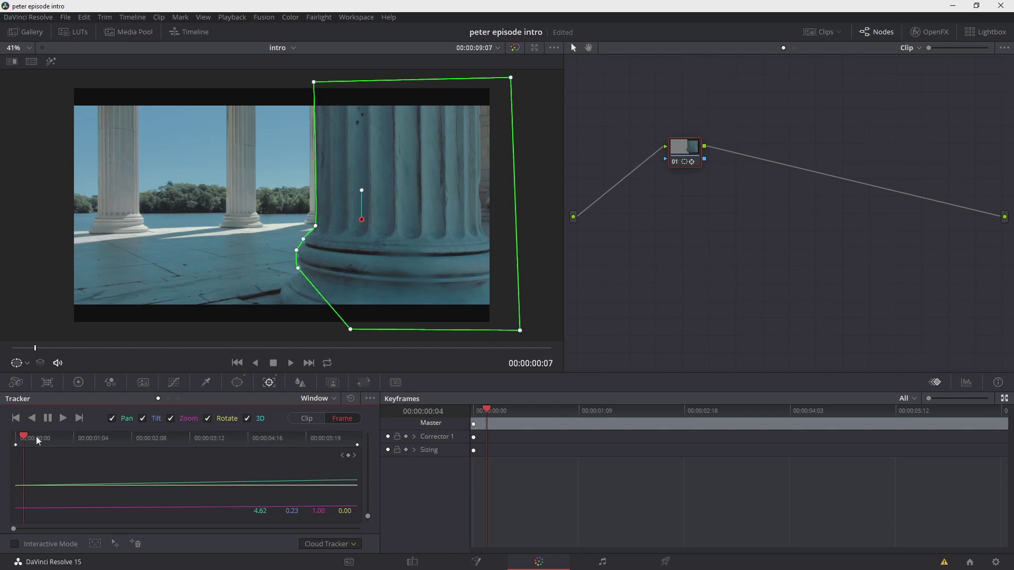
pyautogui.moveTo(36, 437); pyautogui.dragTo(144, 443)
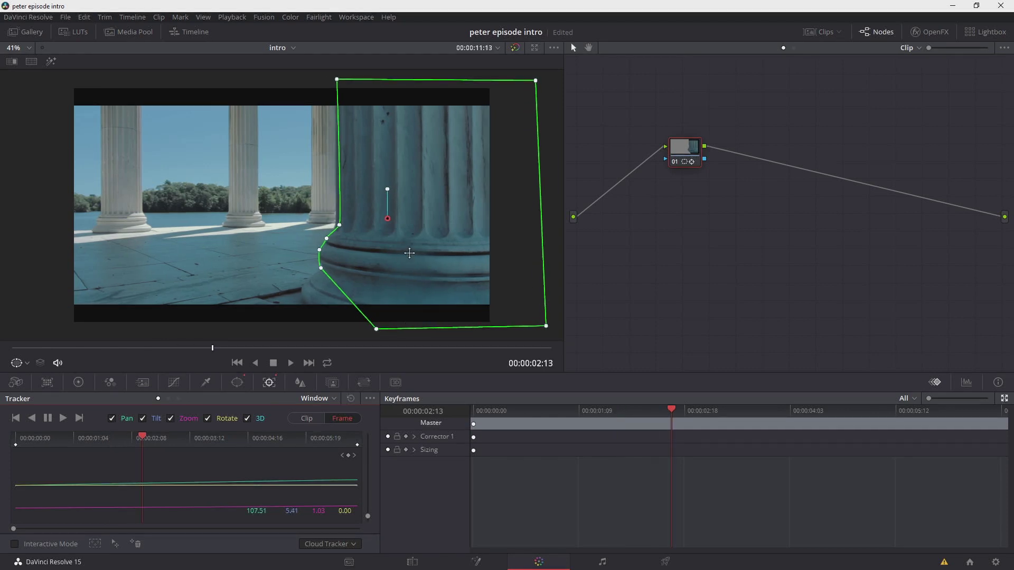
pyautogui.click(413, 240)
pyautogui.moveTo(414, 240); pyautogui.dragTo(411, 240)
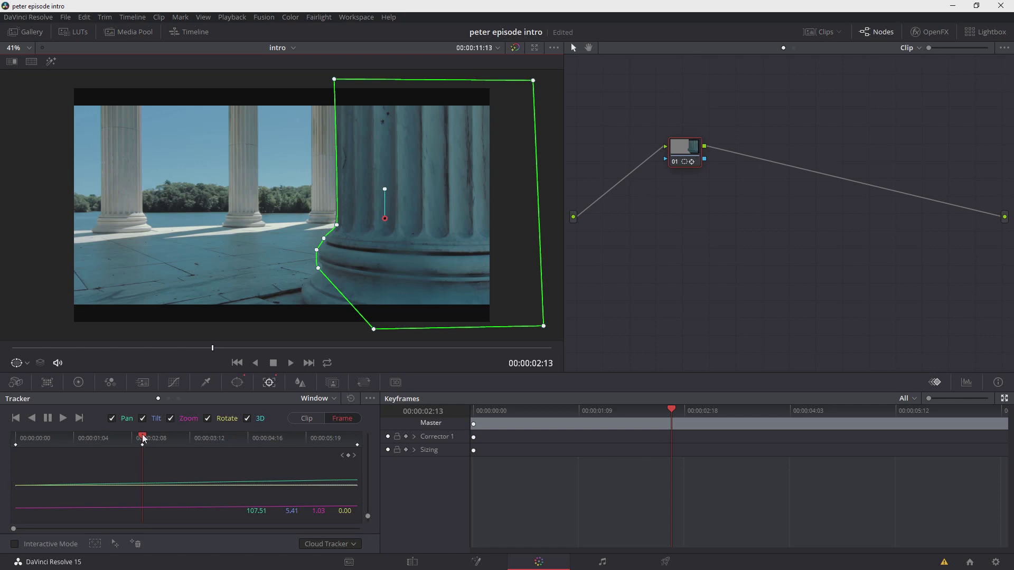
pyautogui.press('space')
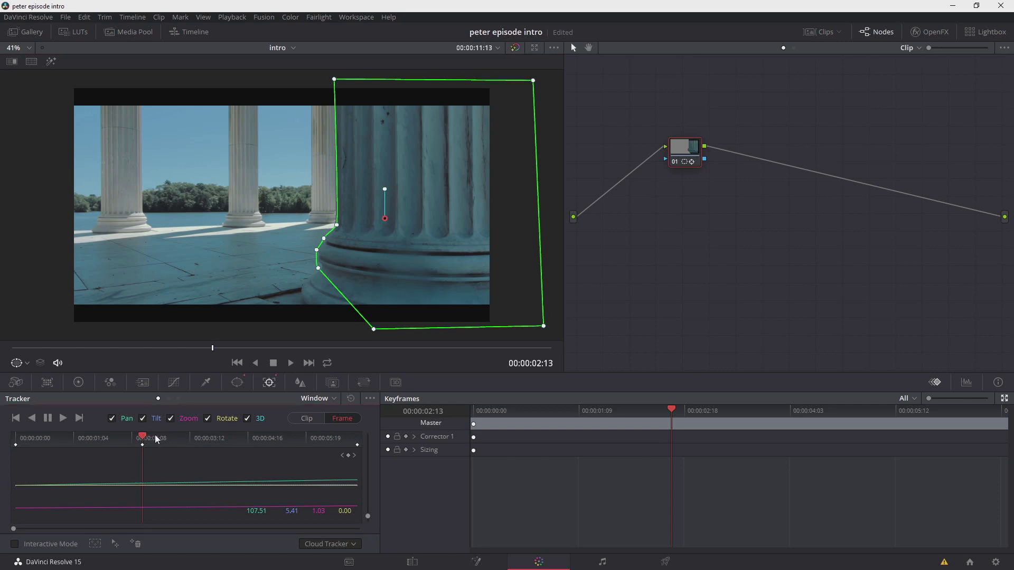
pyautogui.click(223, 442)
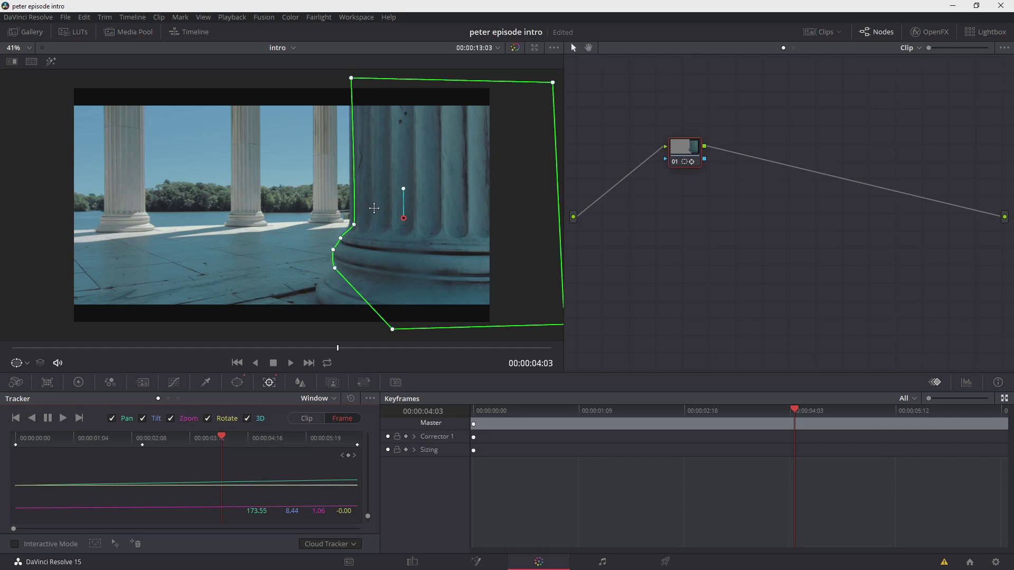
pyautogui.moveTo(378, 207); pyautogui.dragTo(376, 207)
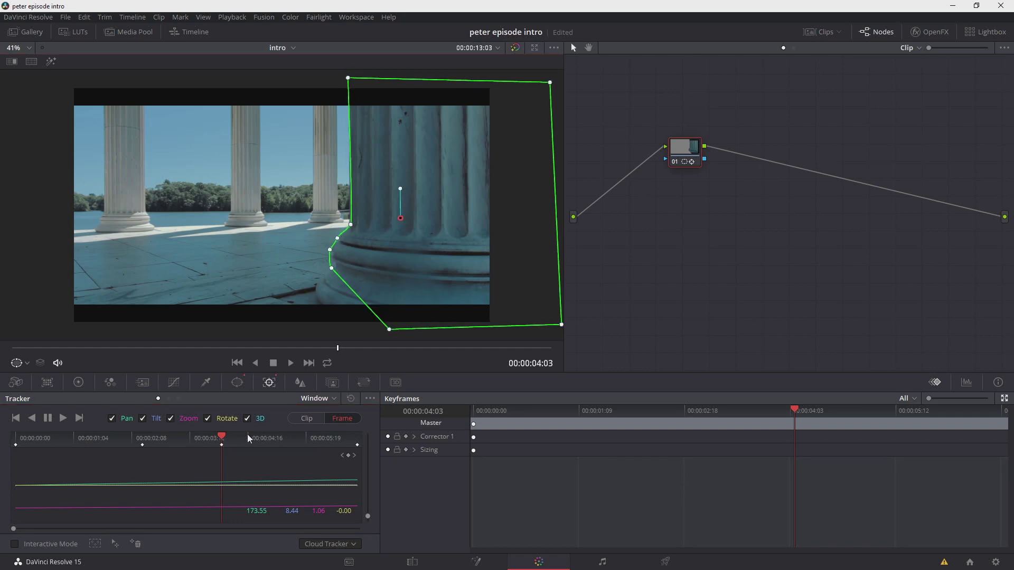
# - Realign the window on later frames through the last frame, then replay from the start to review
pyautogui.moveTo(225, 441); pyautogui.dragTo(304, 443)
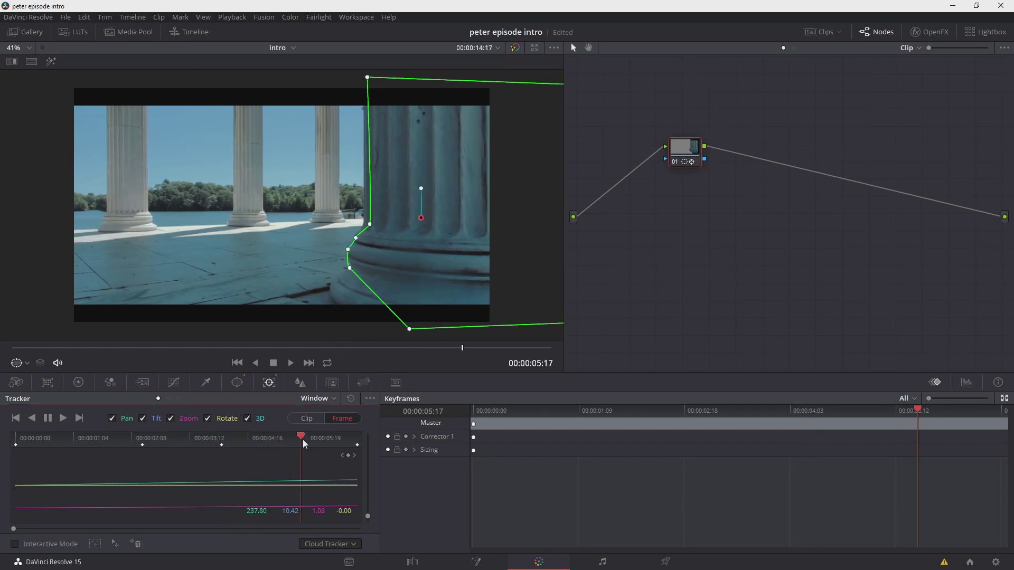
pyautogui.moveTo(460, 228); pyautogui.dragTo(454, 231)
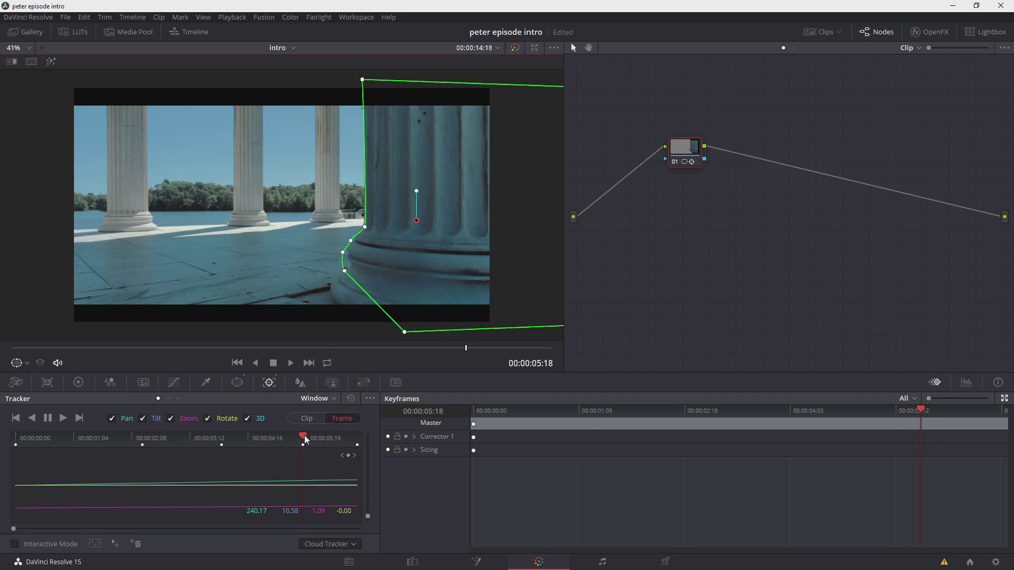
pyautogui.moveTo(306, 440); pyautogui.dragTo(343, 443)
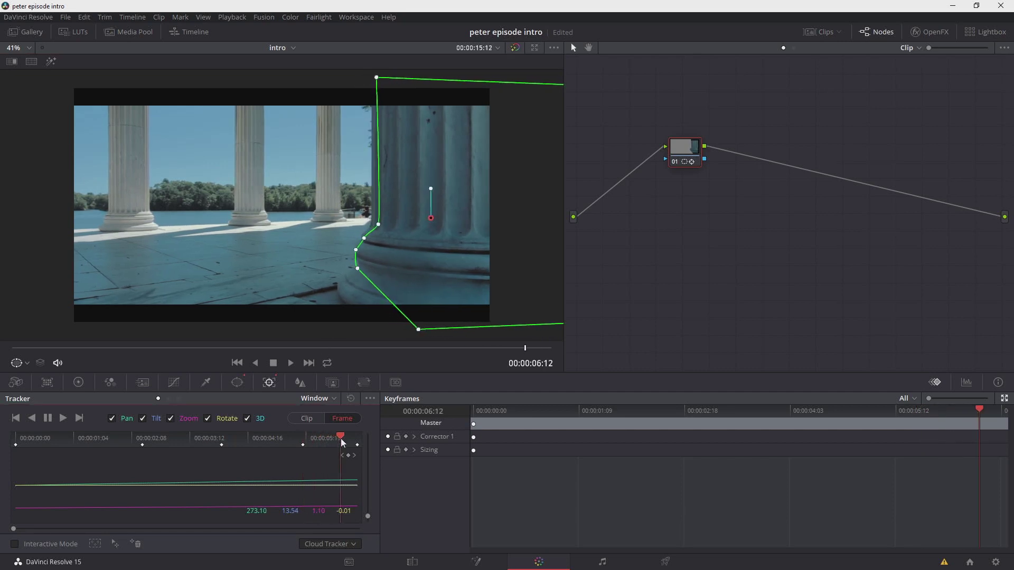
pyautogui.moveTo(448, 285); pyautogui.dragTo(443, 287)
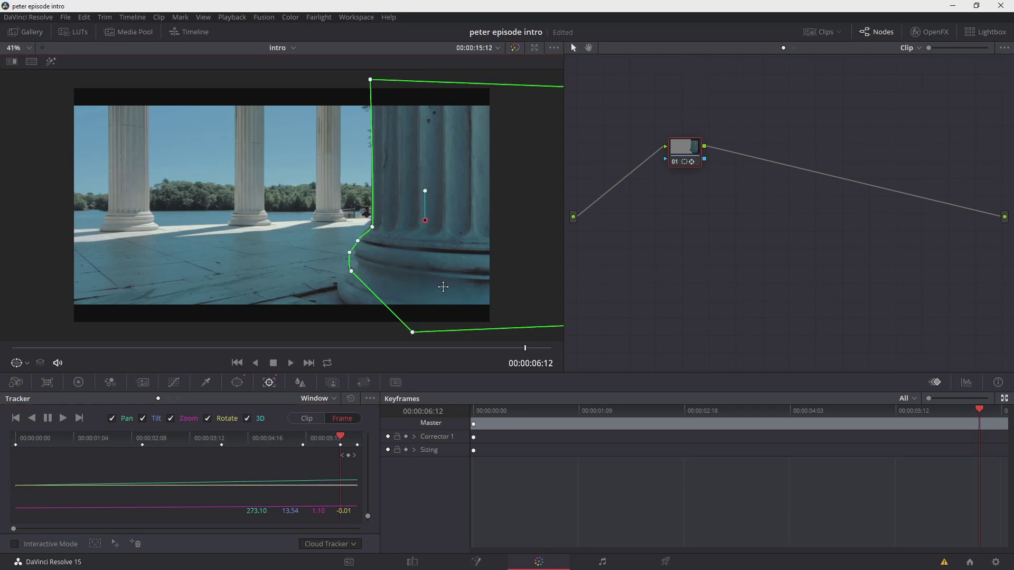
pyautogui.moveTo(342, 440); pyautogui.dragTo(374, 444)
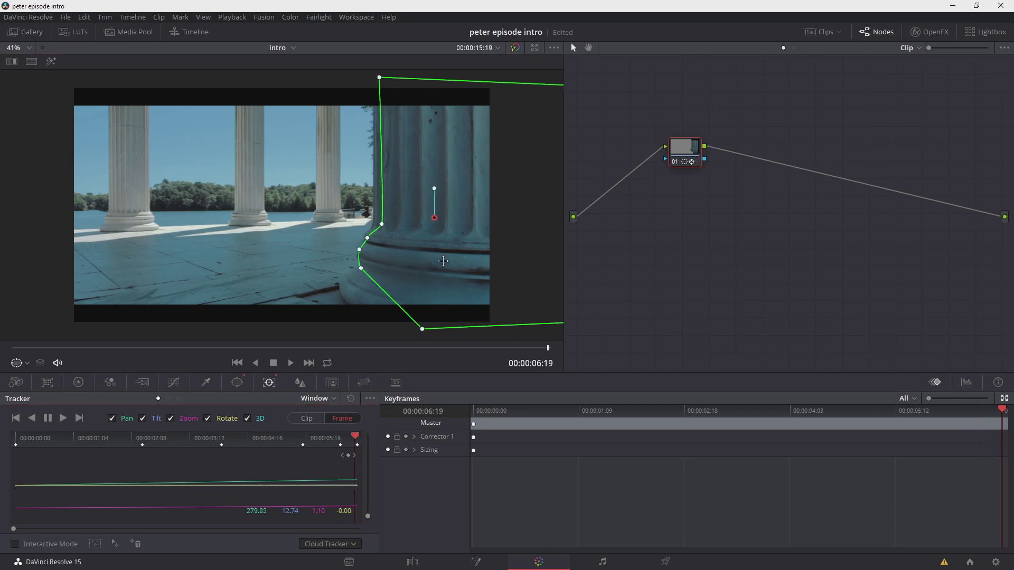
pyautogui.moveTo(443, 261); pyautogui.dragTo(436, 263)
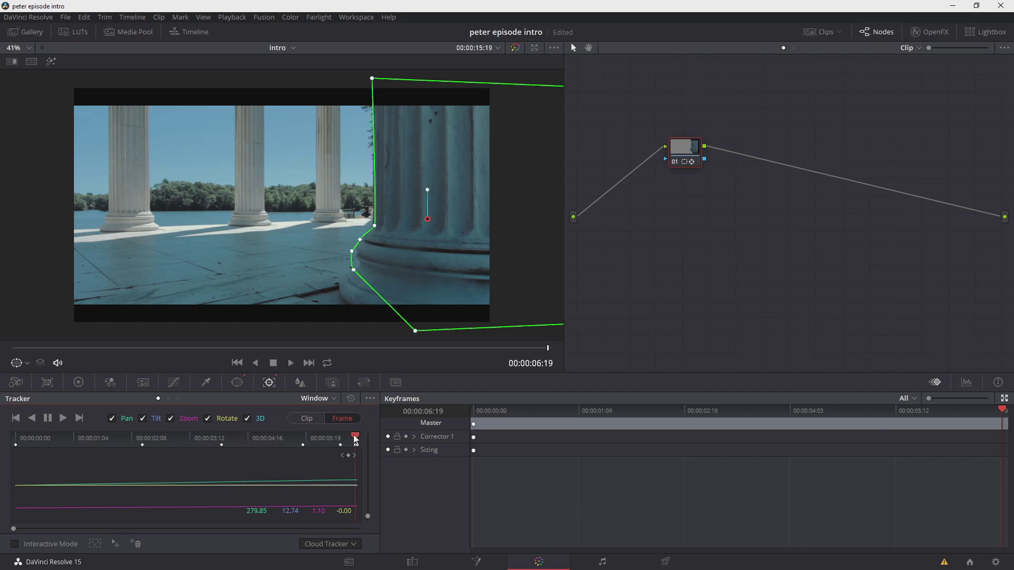
pyautogui.moveTo(355, 440); pyautogui.dragTo(273, 437)
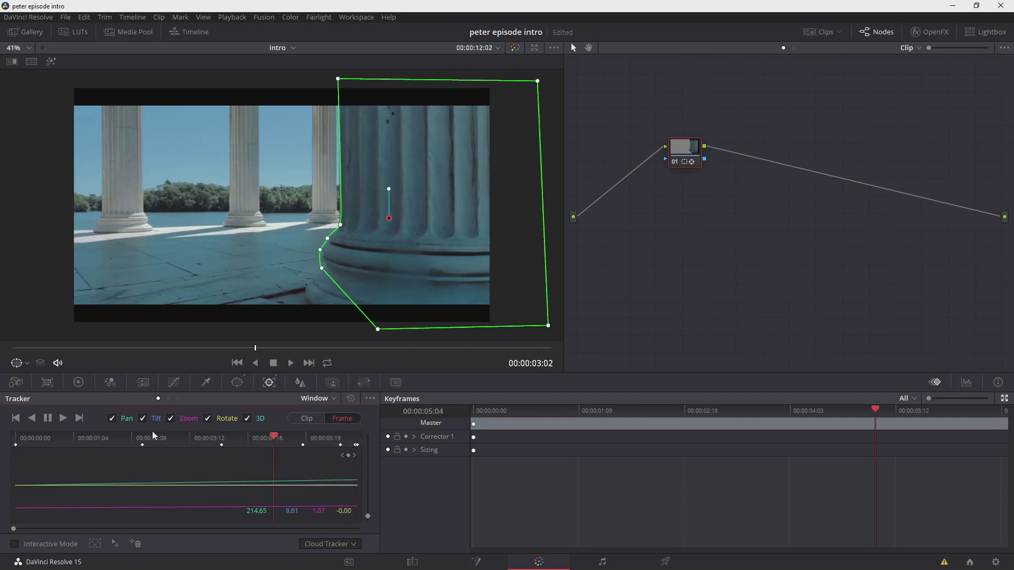
pyautogui.moveTo(153, 435); pyautogui.dragTo(4, 437)
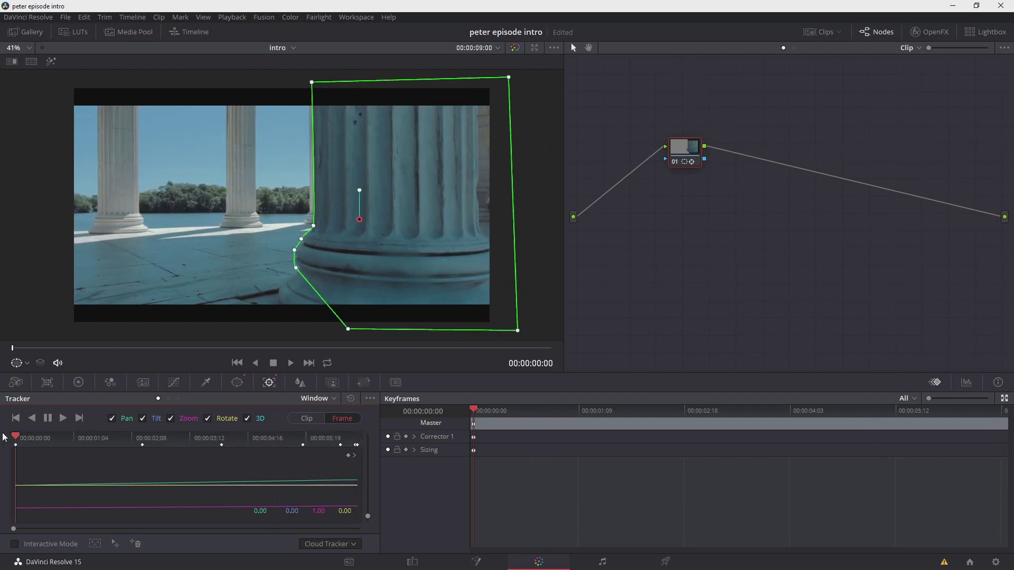
pyautogui.press('space')
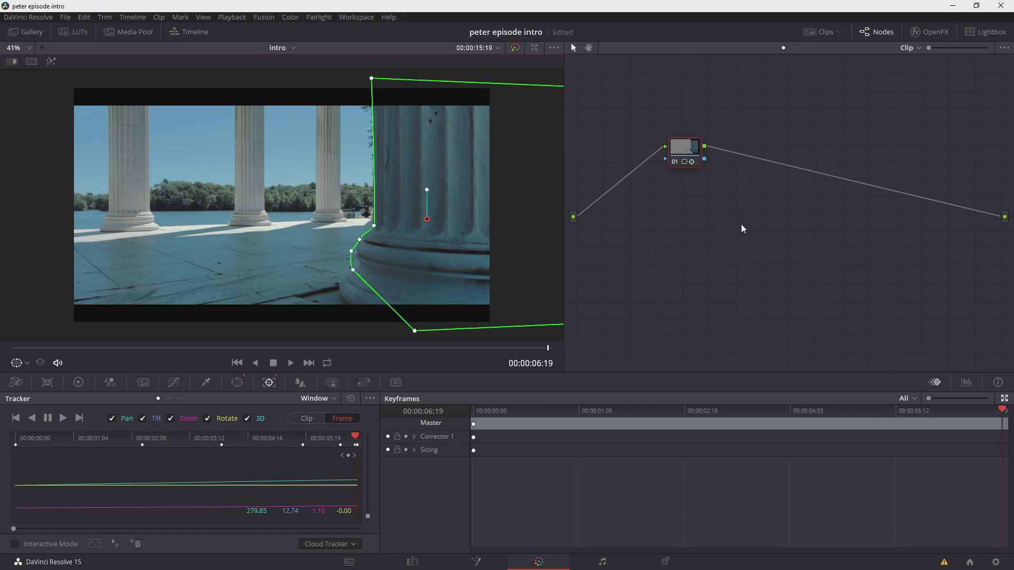
# - Add an alpha output to the node graph and connect node 01's key output to it
pyautogui.rightClick(810, 212)
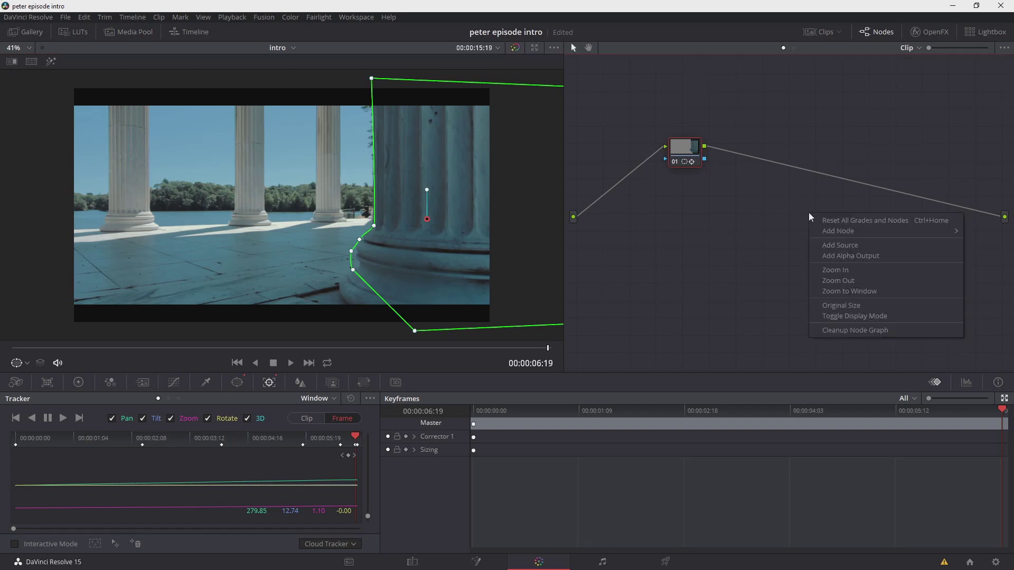
pyautogui.click(849, 256)
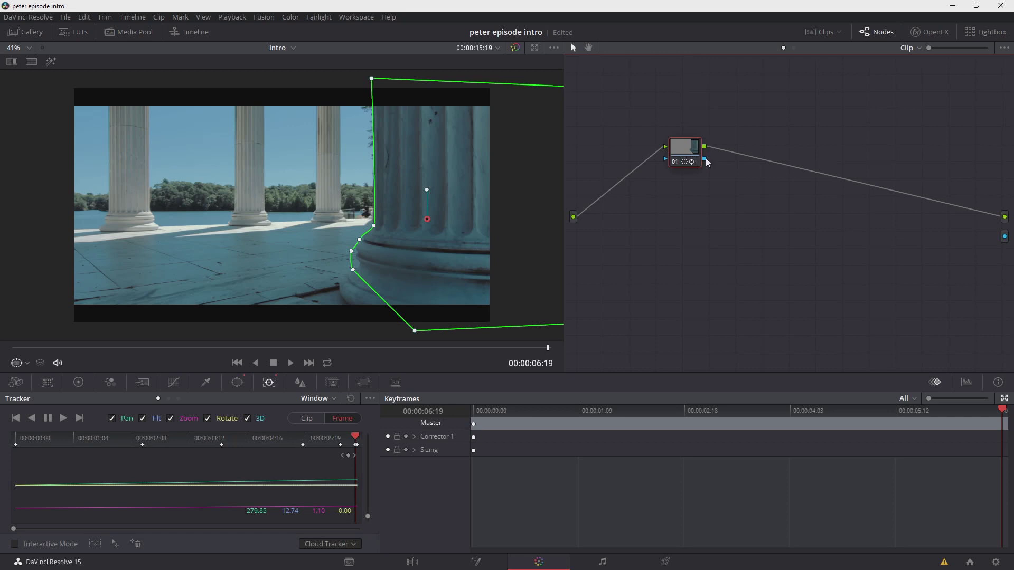
pyautogui.moveTo(708, 162); pyautogui.dragTo(1005, 239)
# - On the Edit page, hide Video 1 to check the cut-out pillar on Video 2 at 00:00:04:20, then re-enable Video 1
pyautogui.click(413, 562)
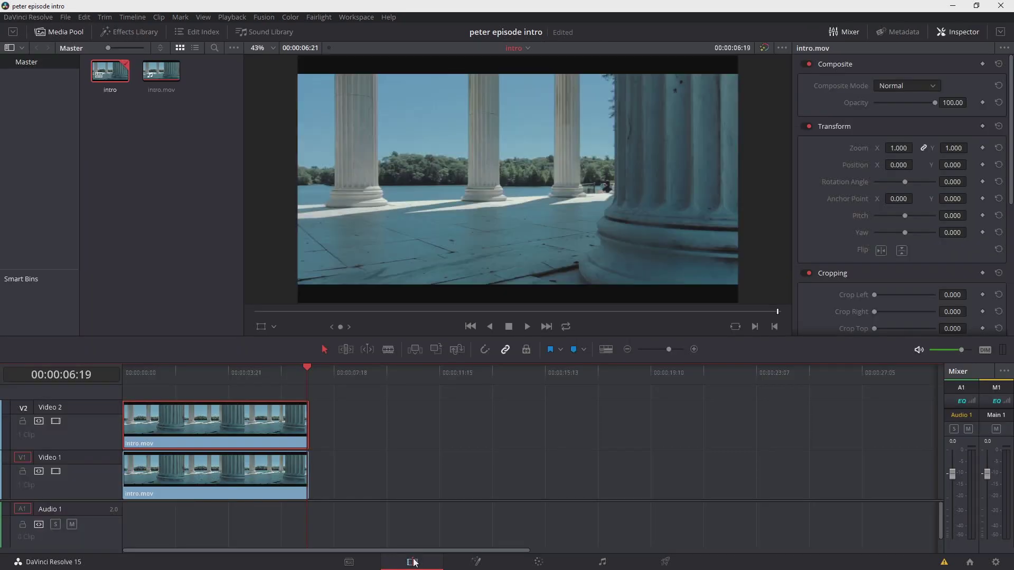
pyautogui.click(56, 472)
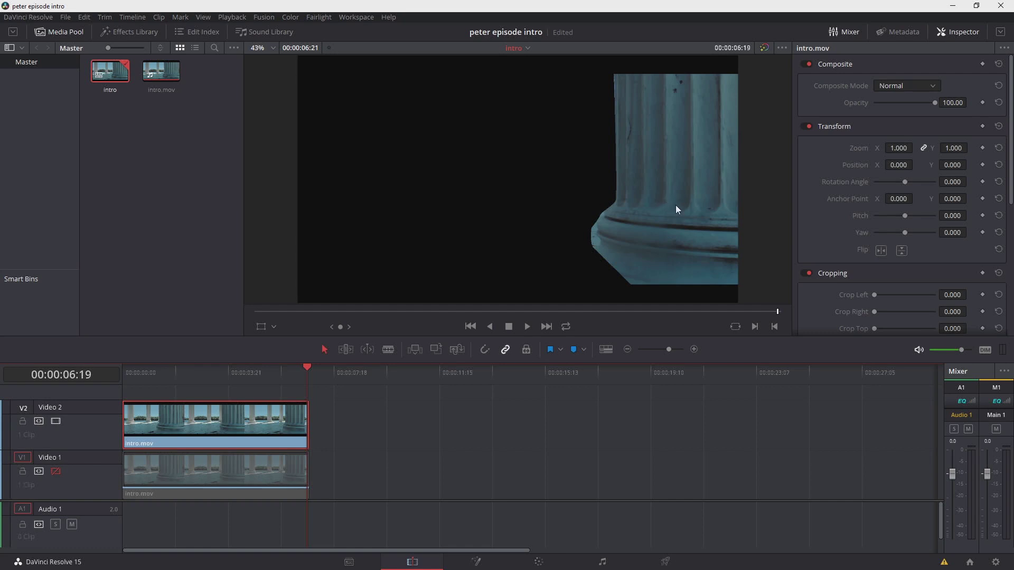
pyautogui.moveTo(775, 311)
pyautogui.mouseDown()
pyautogui.moveTo(247, 317)
pyautogui.moveTo(788, 324)
pyautogui.mouseUp()
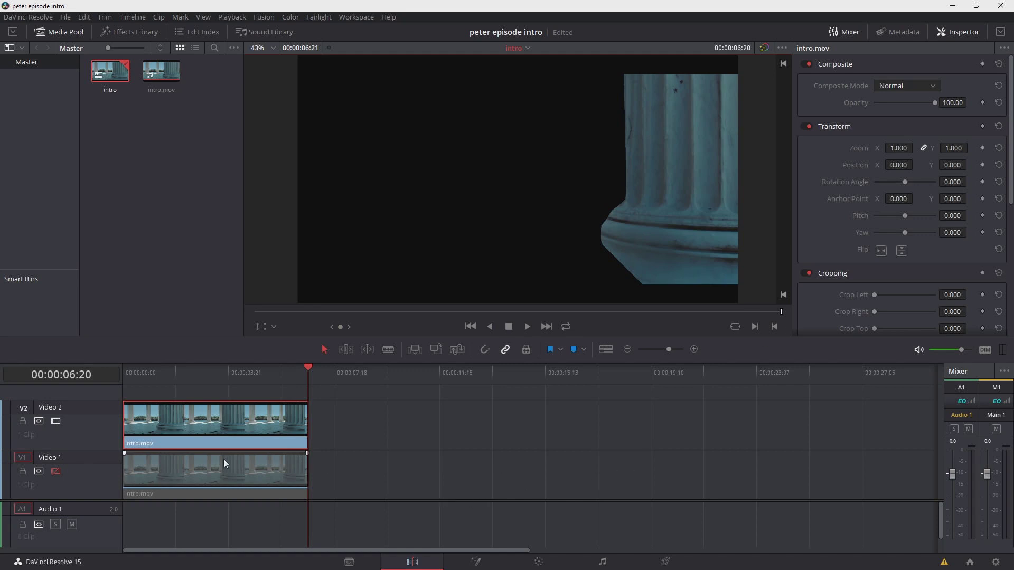
pyautogui.click(55, 472)
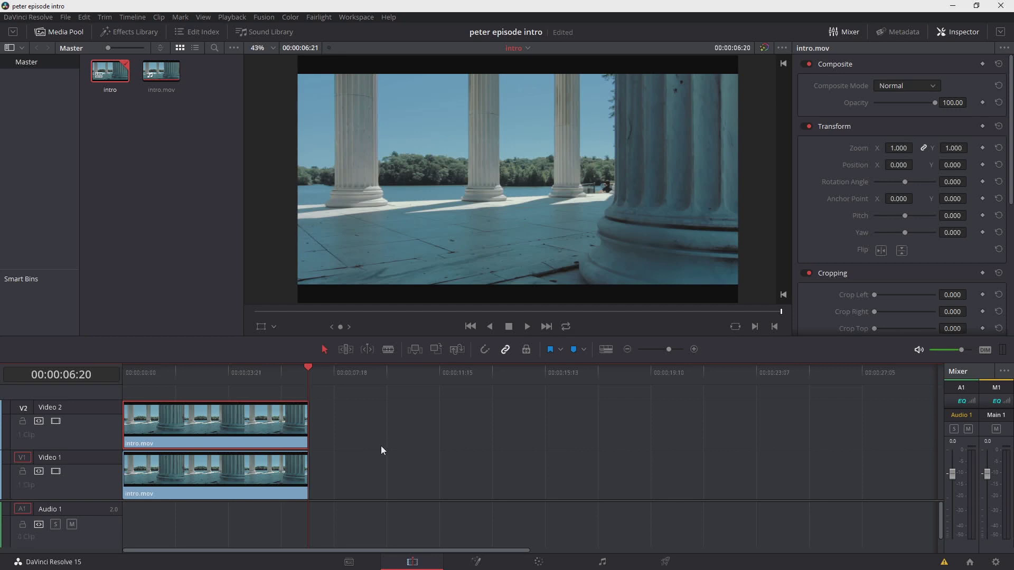
pyautogui.hotkey('shift', '5')
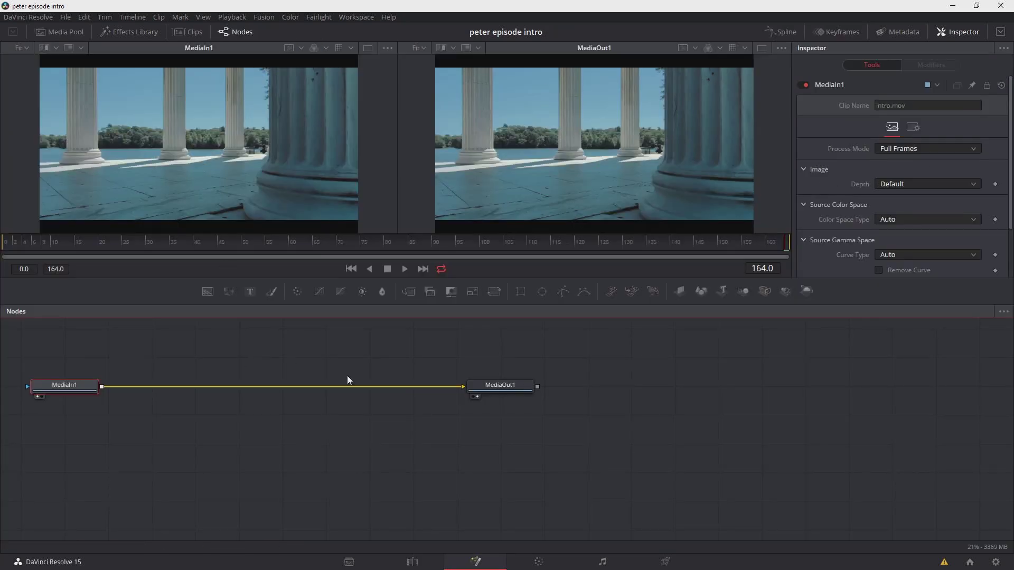
# - Add a Camera Tracker node via a 'tracker' search and place CameraTracker1 above MediaIn1
pyautogui.click(623, 374)
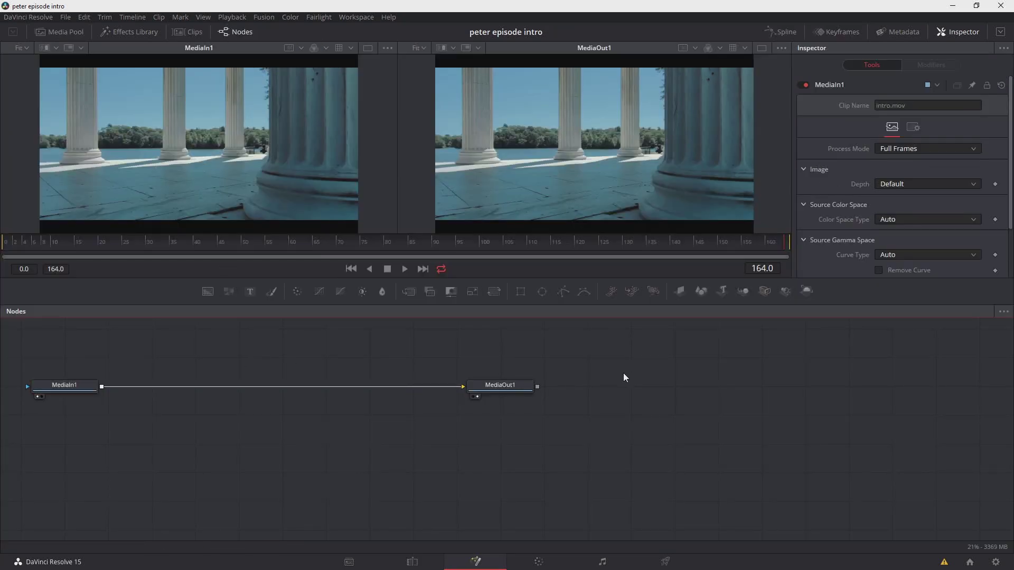
pyautogui.hotkey('shift', 'space')
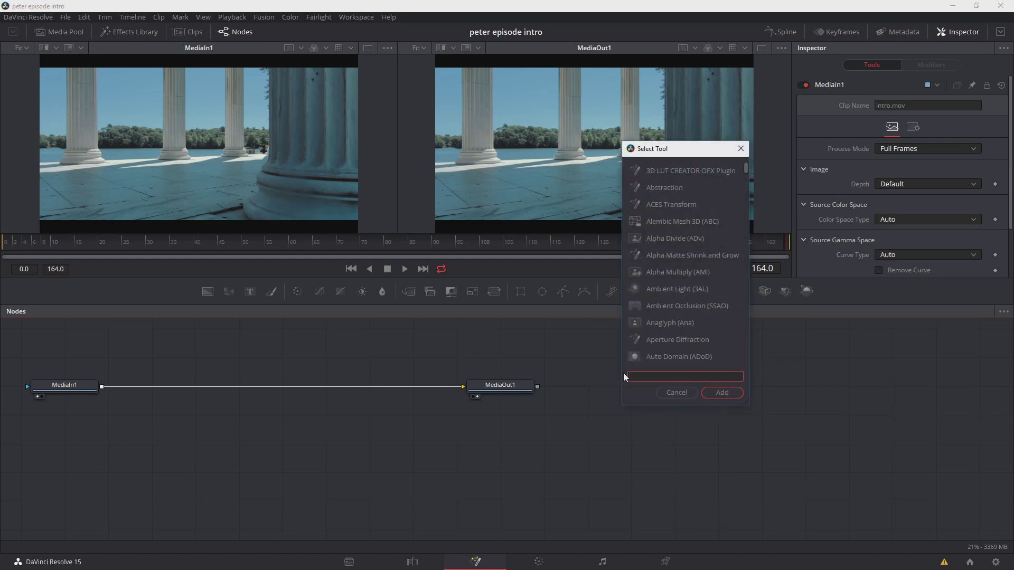
pyautogui.write('tracker')
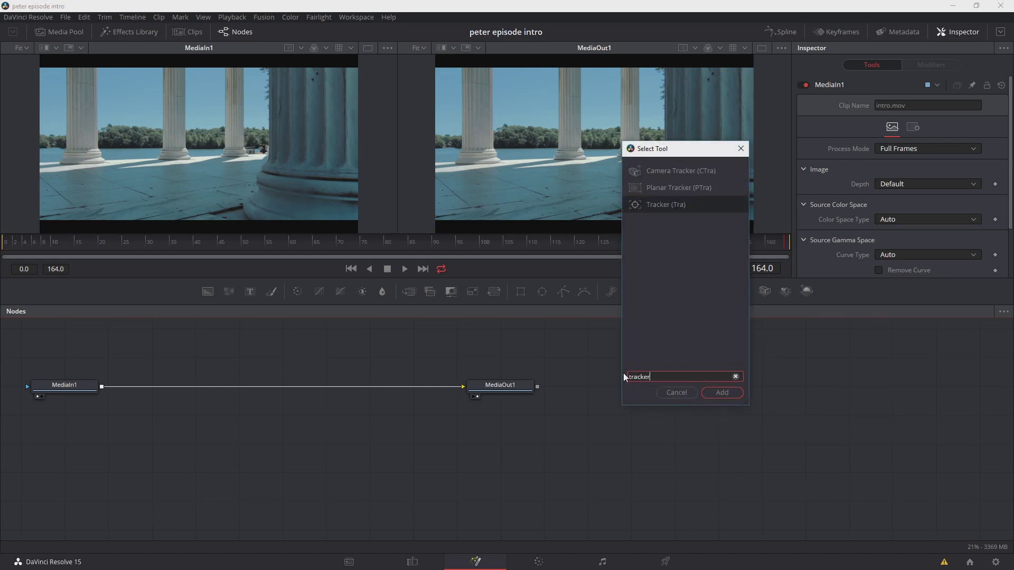
pyautogui.click(670, 170)
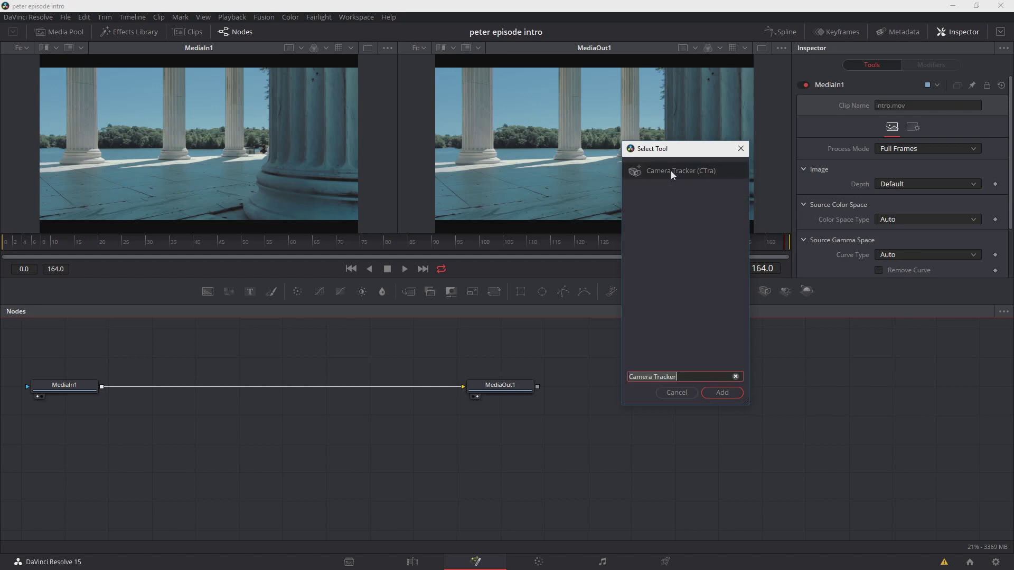
pyautogui.click(719, 395)
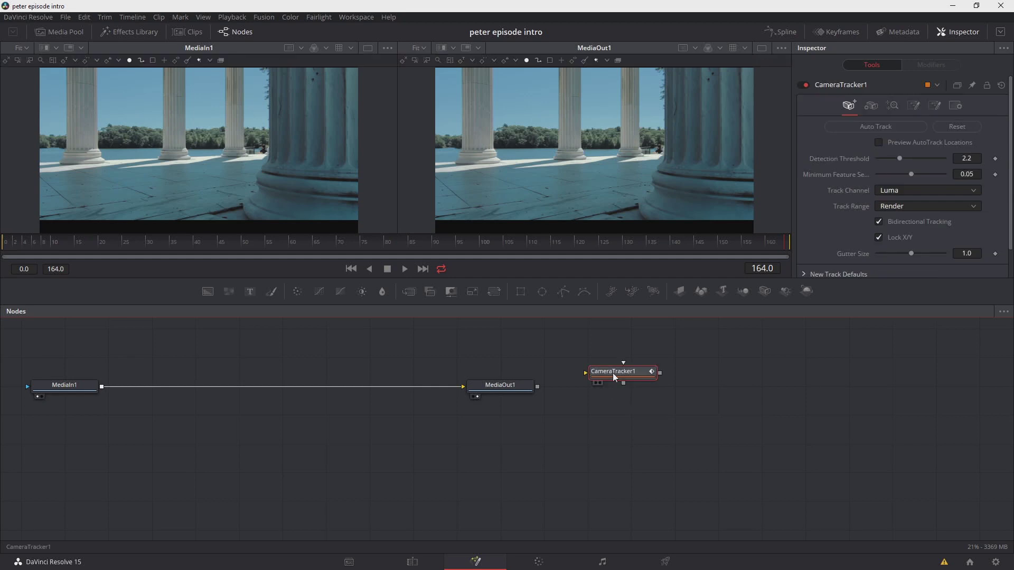
pyautogui.moveTo(612, 373); pyautogui.dragTo(173, 351)
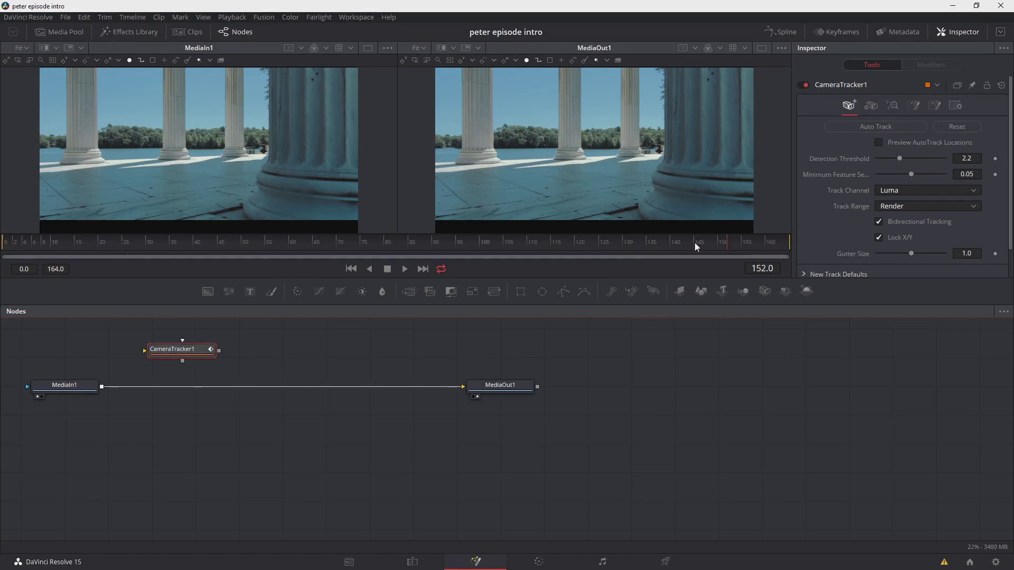
# - Insert CameraTracker1 between MediaIn1 and MediaOut1 and auto-track the clip from the first frame
pyautogui.click(393, 242)
pyautogui.moveTo(144, 245); pyautogui.dragTo(4, 243)
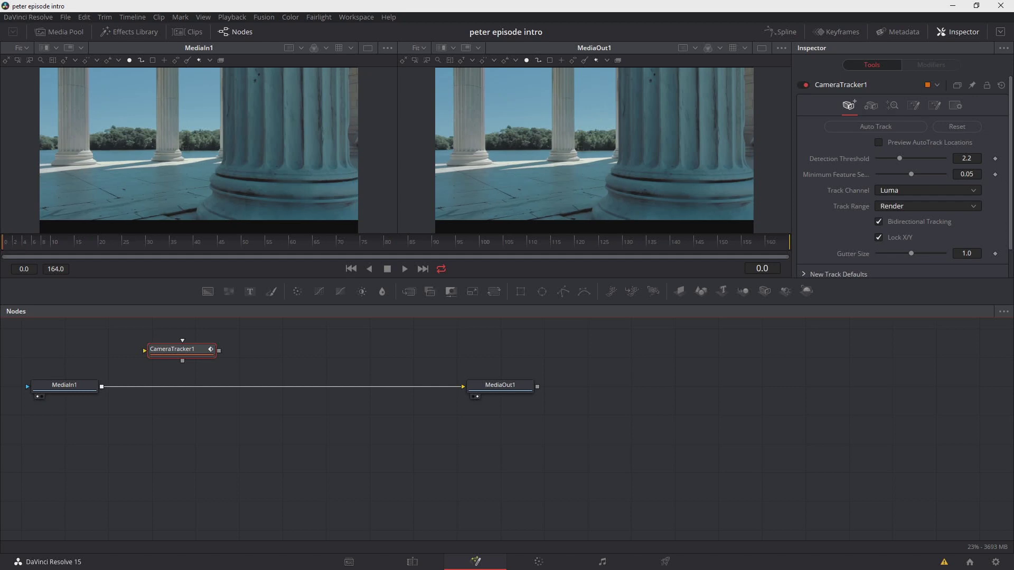
pyautogui.click(891, 127)
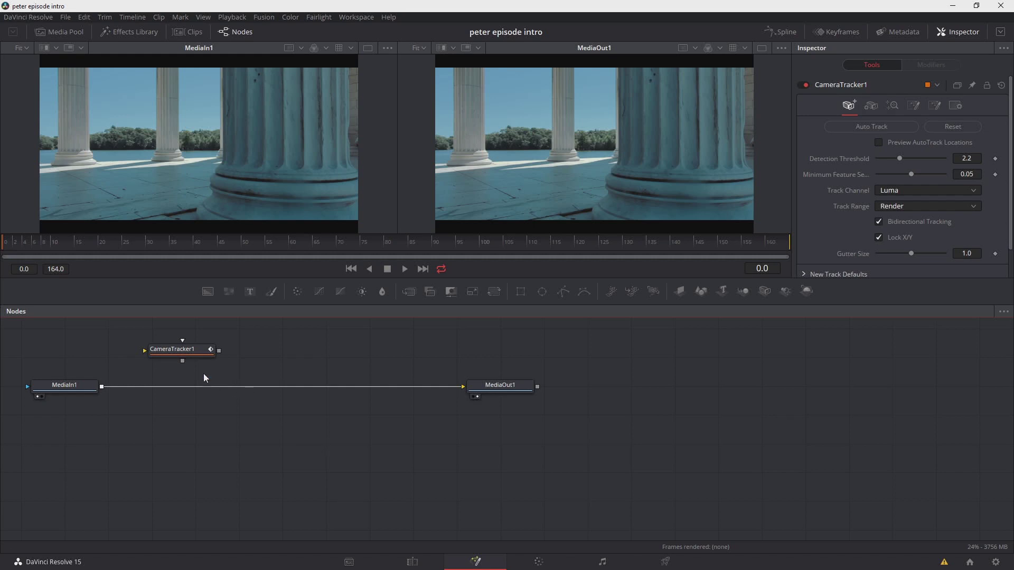
pyautogui.moveTo(189, 350); pyautogui.dragTo(262, 386)
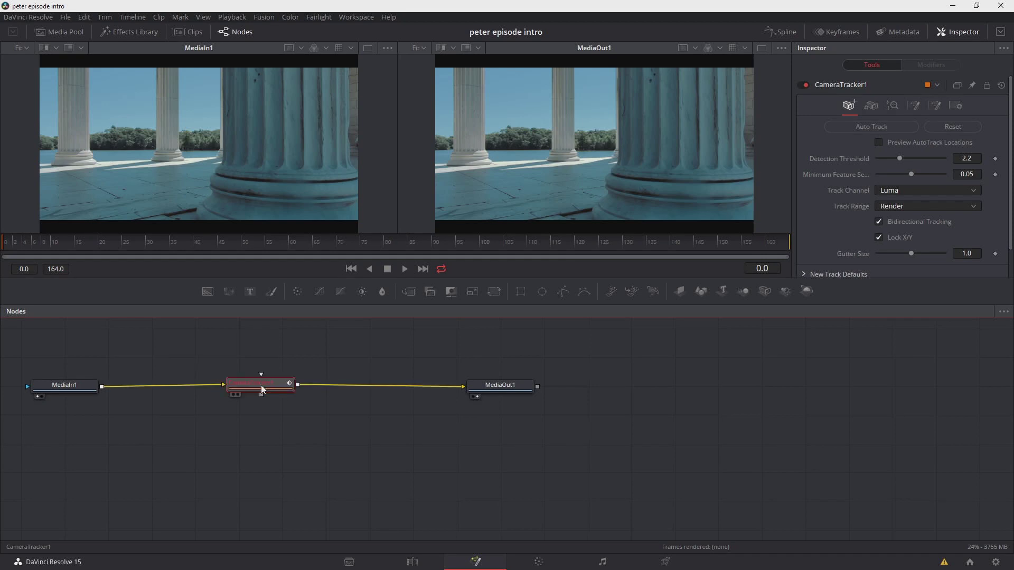
pyautogui.moveTo(261, 385); pyautogui.dragTo(232, 385)
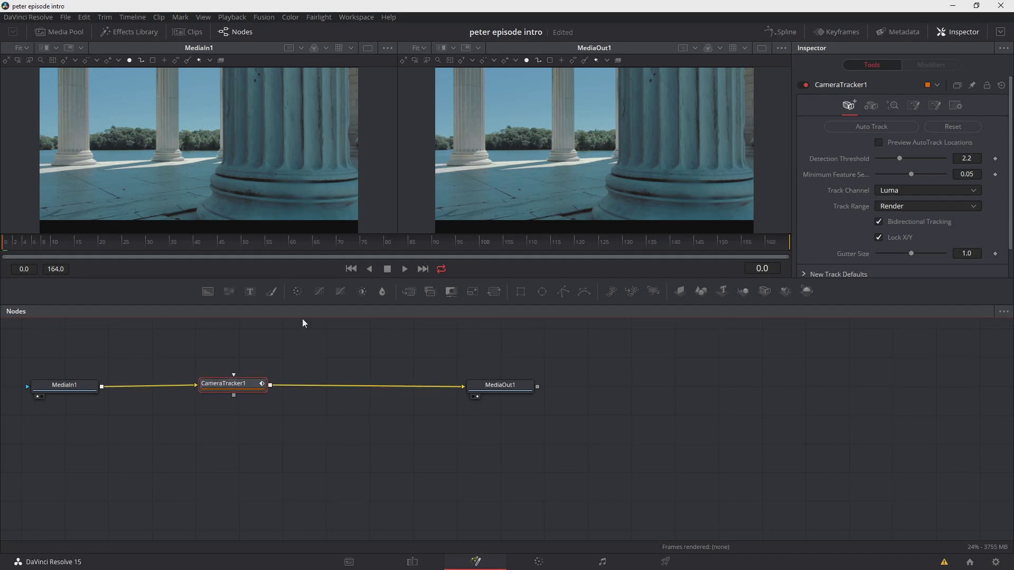
pyautogui.click(870, 128)
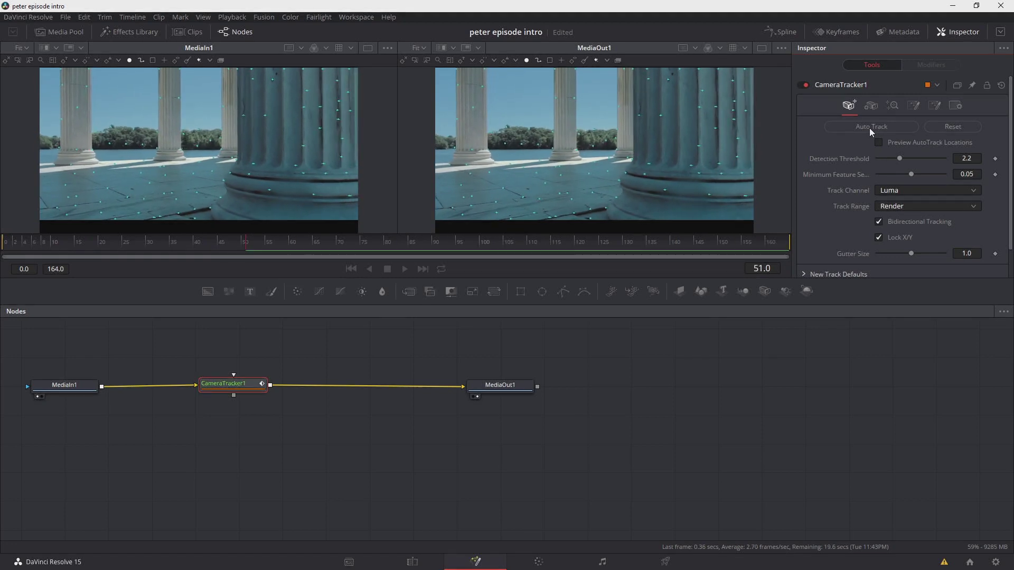
# - Rewire the graph so MediaIn1 feeds CameraTracker1 and also connects straight to MediaOut1
pyautogui.click(892, 105)
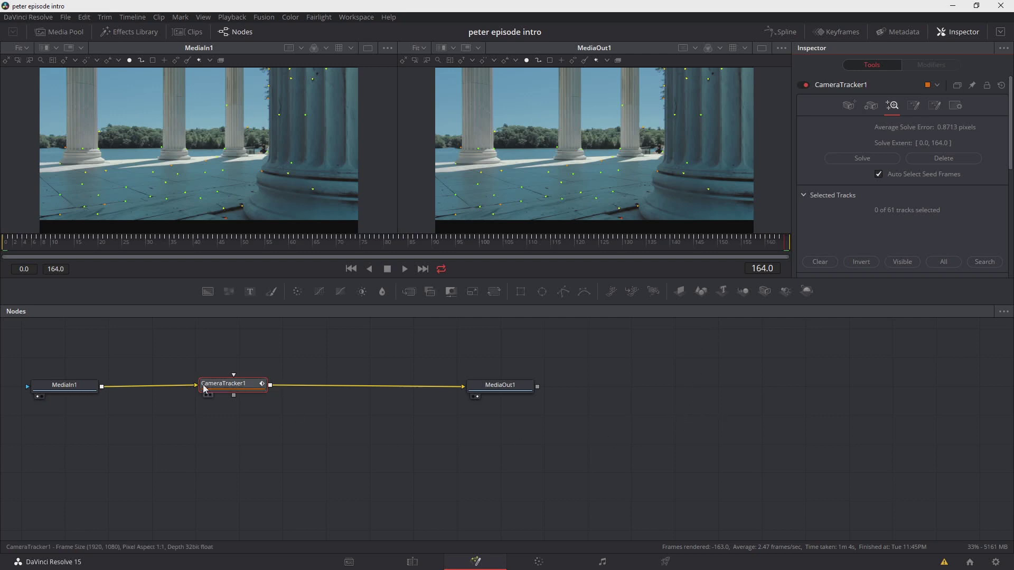
pyautogui.moveTo(199, 389); pyautogui.dragTo(178, 353)
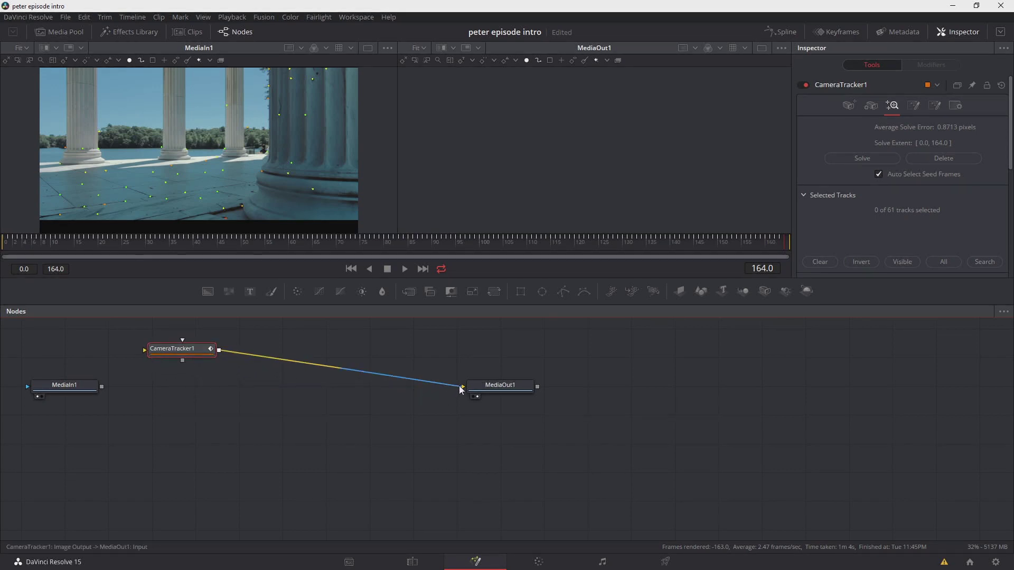
pyautogui.moveTo(462, 388); pyautogui.dragTo(207, 402)
pyautogui.moveTo(102, 387); pyautogui.dragTo(160, 347)
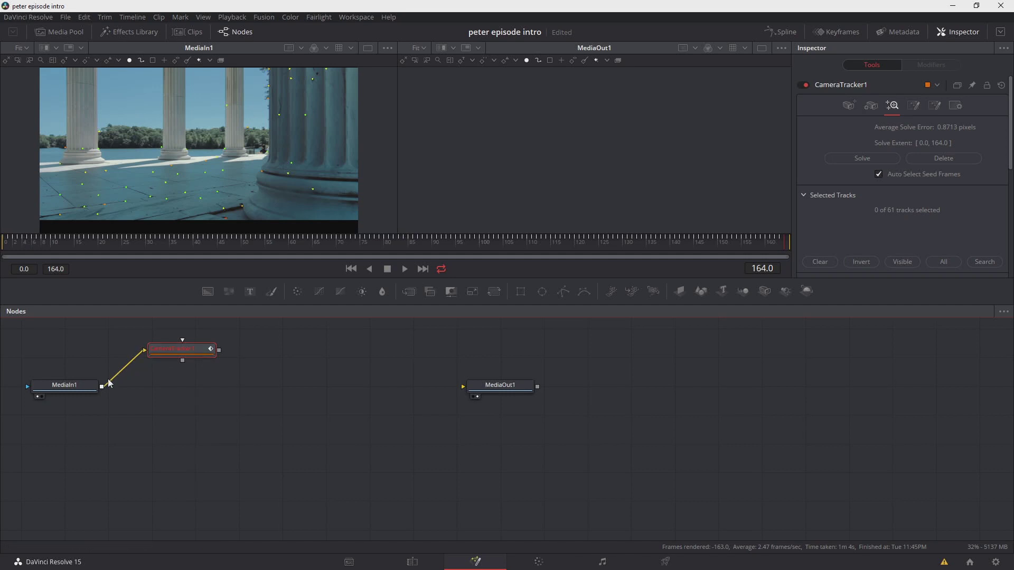
pyautogui.moveTo(102, 386); pyautogui.dragTo(397, 393)
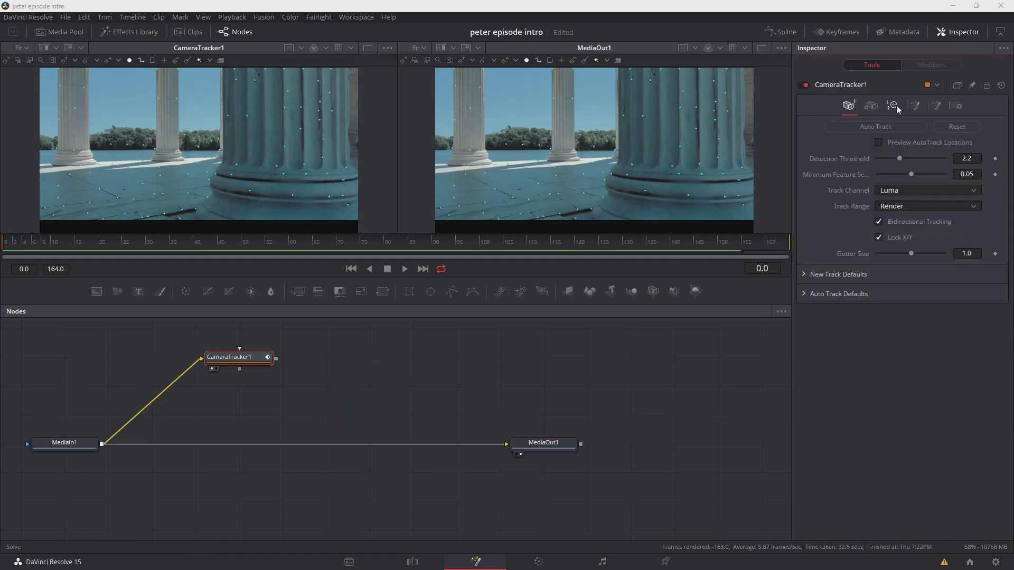
# - Solve the camera over frames 0–164, reaching a 1.6662-pixel average solve error
pyautogui.click(892, 105)
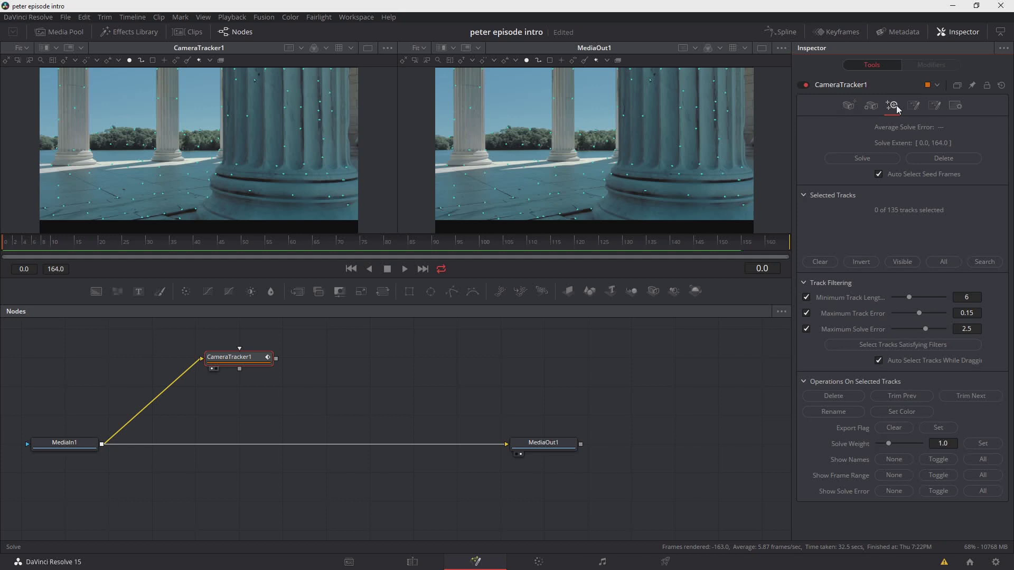
pyautogui.click(867, 159)
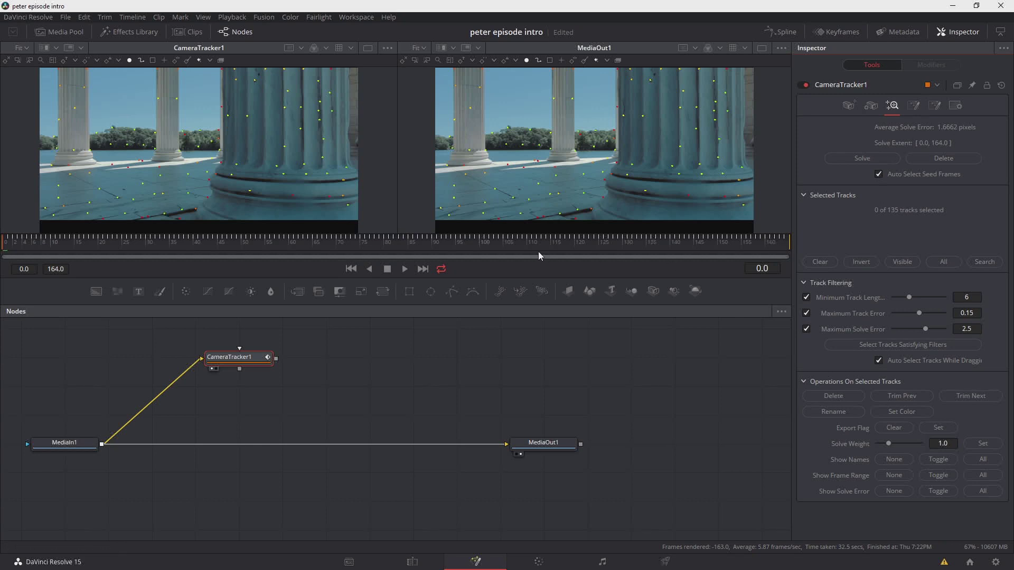
# - Raise the minimum track length filter, then select and delete the 27 short tracks
pyautogui.moveTo(543, 275); pyautogui.dragTo(543, 319)
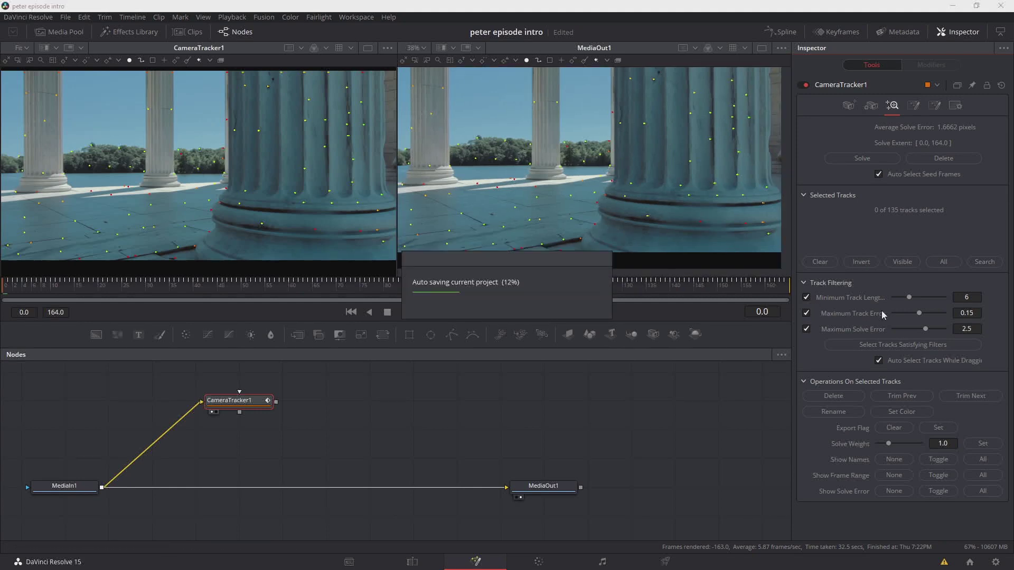
pyautogui.click(911, 297)
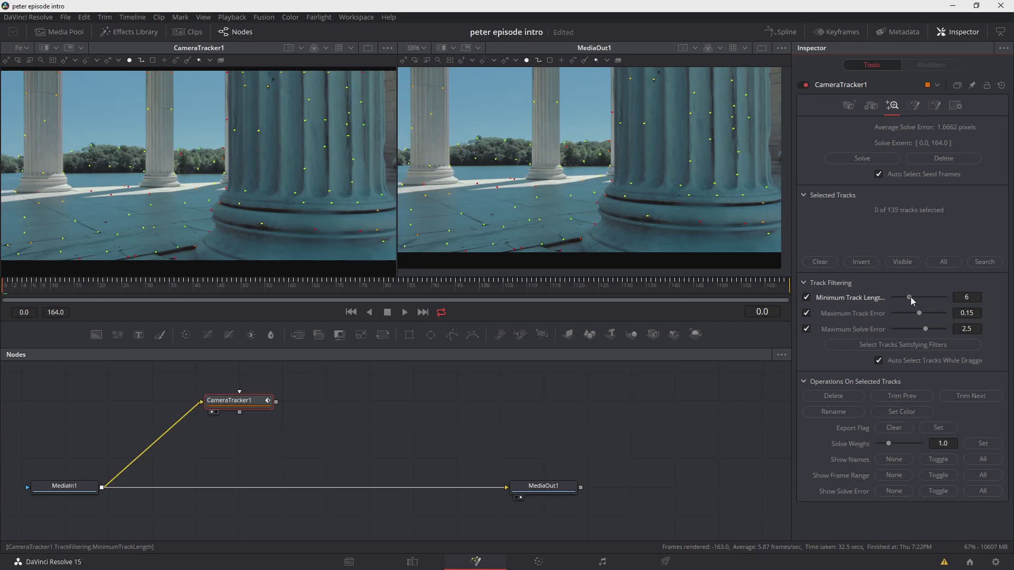
pyautogui.moveTo(912, 296); pyautogui.dragTo(914, 297)
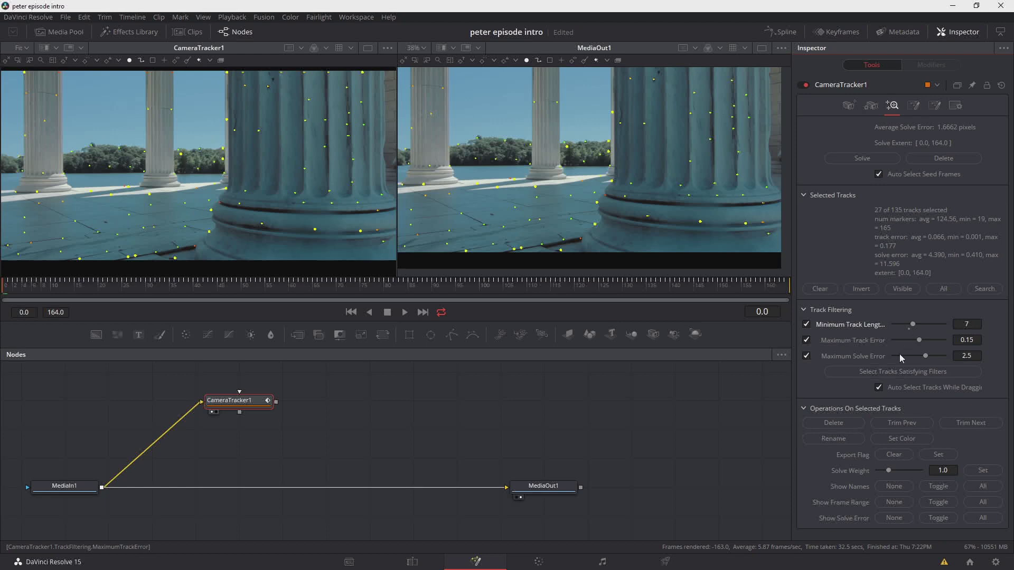
pyautogui.click(909, 375)
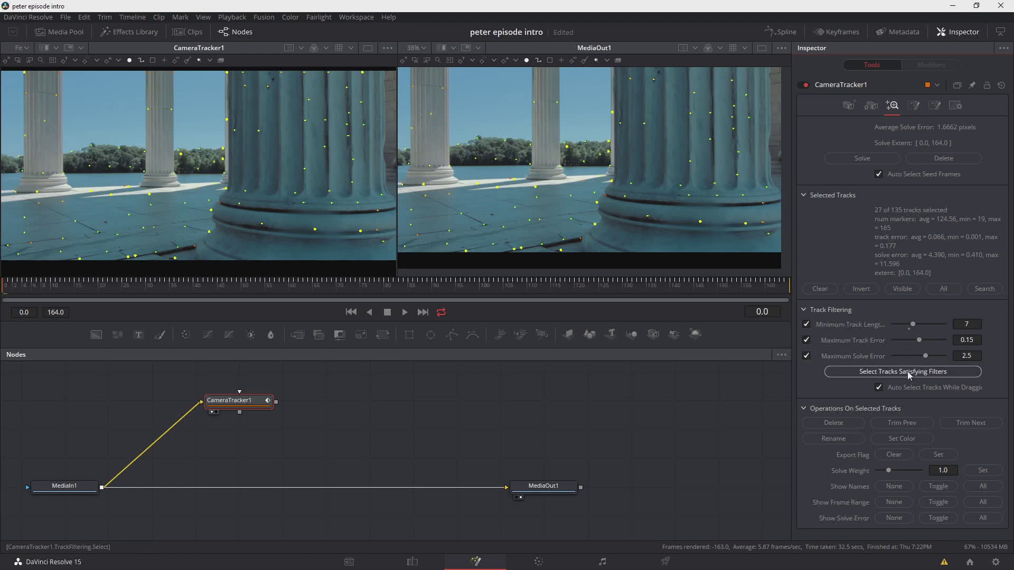
pyautogui.click(837, 423)
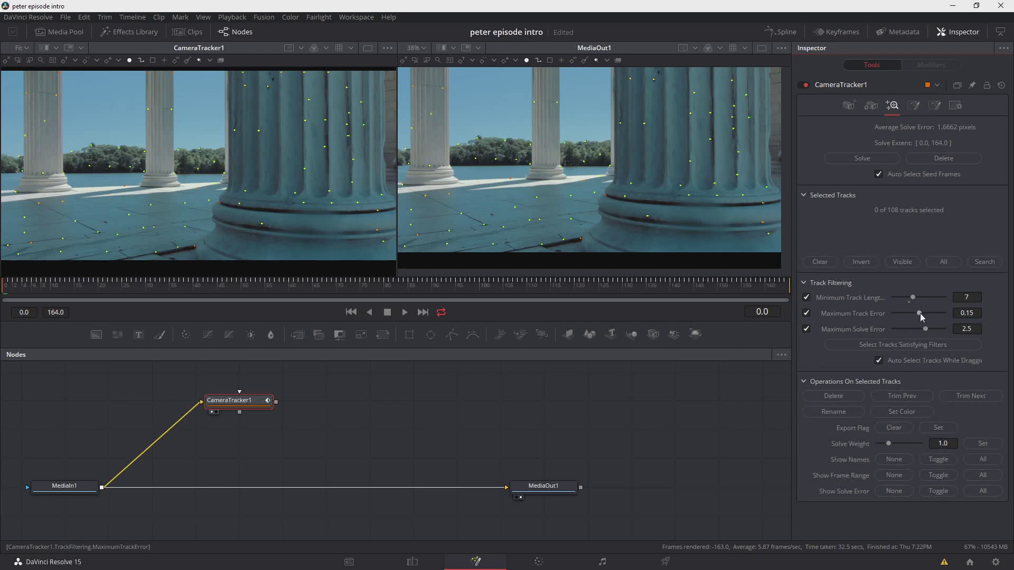
# - Lower the maximum solve error to 1.81, then select and delete the 11 high-error tracks
pyautogui.moveTo(920, 313); pyautogui.dragTo(916, 316)
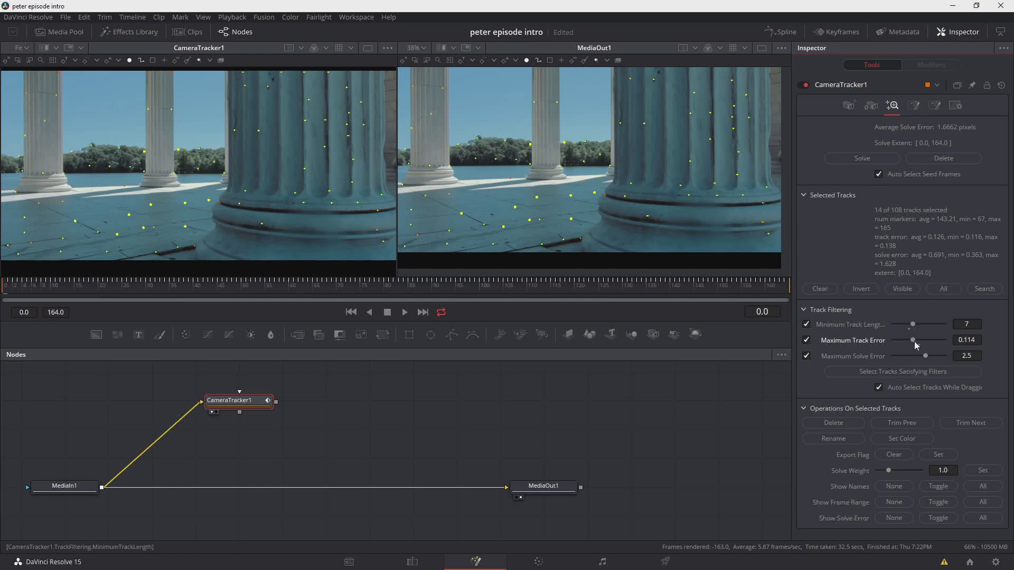
pyautogui.moveTo(578, 217)
pyautogui.hotkey('ctrl', 'z')
pyautogui.moveTo(925, 331); pyautogui.dragTo(916, 337)
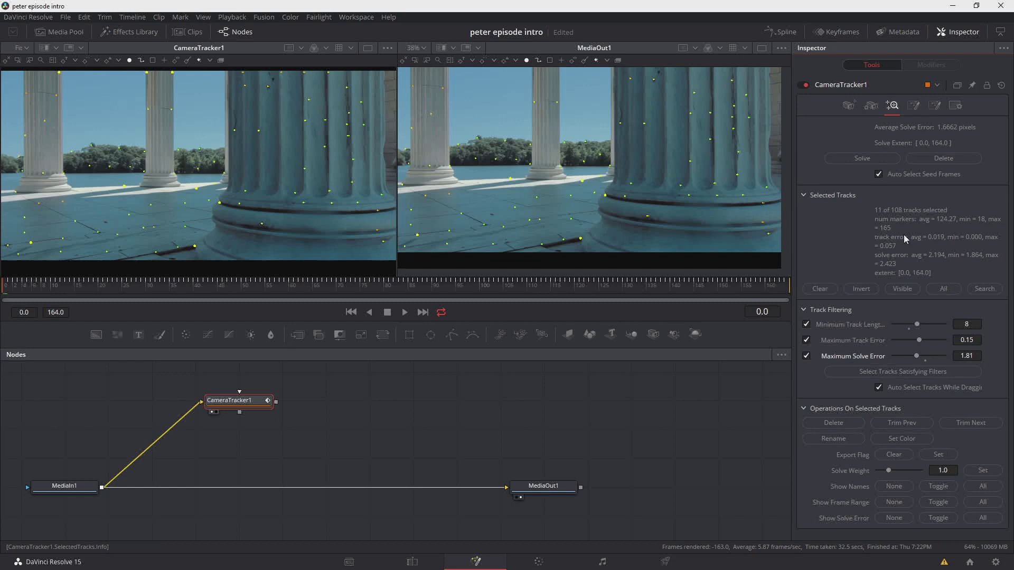
pyautogui.click(904, 372)
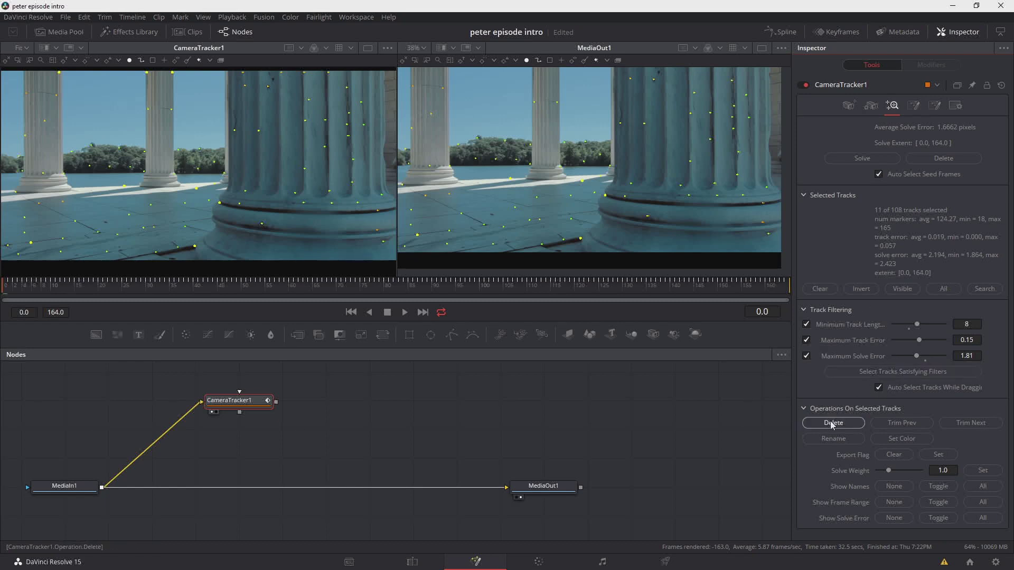
pyautogui.click(833, 423)
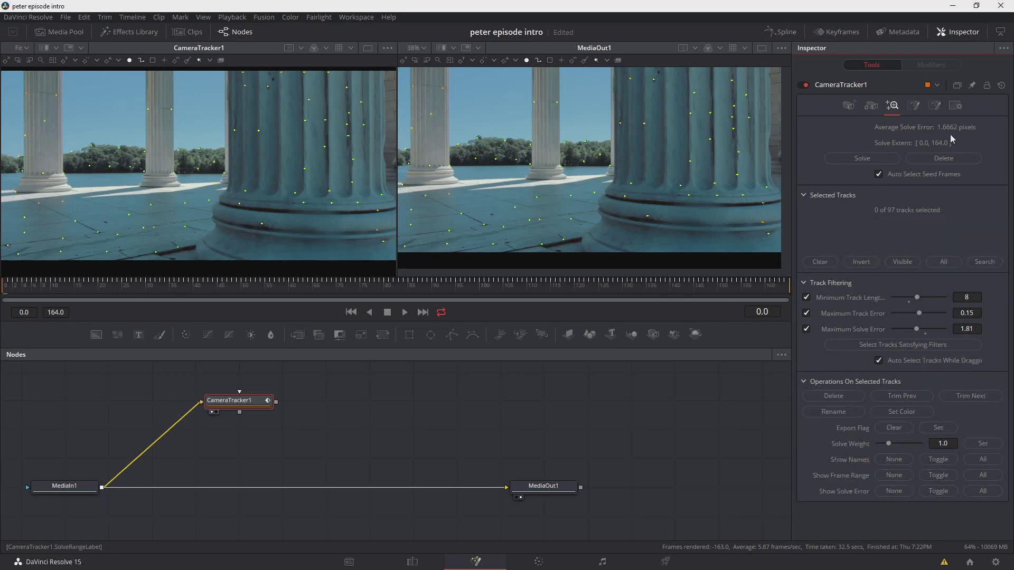
# - Re-solve the camera to a 0.5879-pixel average error and show CameraTracker1's Export settings
pyautogui.click(880, 158)
pyautogui.click(914, 105)
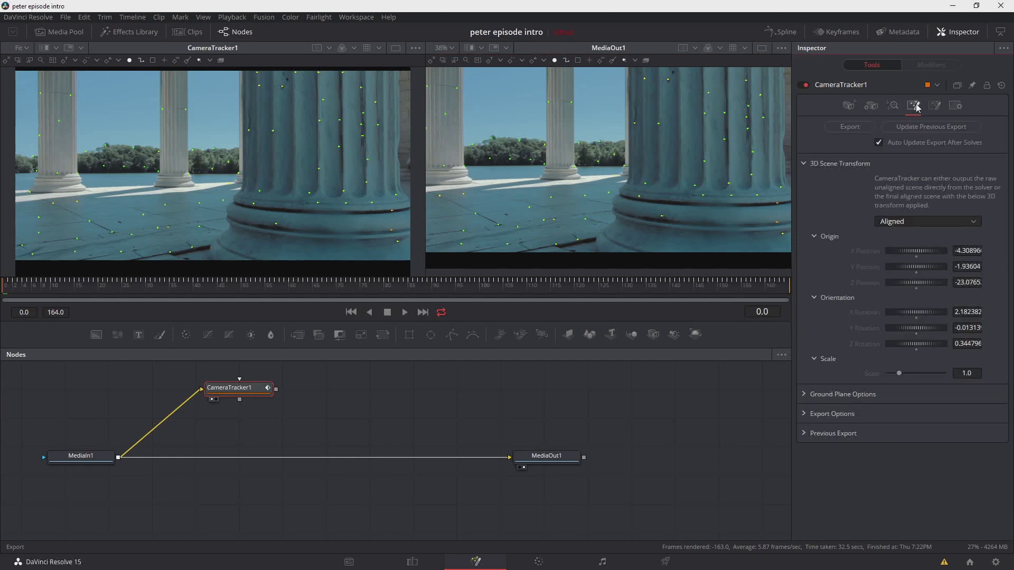
# - Set the scene transform to Unaligned and orient the XZ ground plane from selected floor points
pyautogui.click(903, 223)
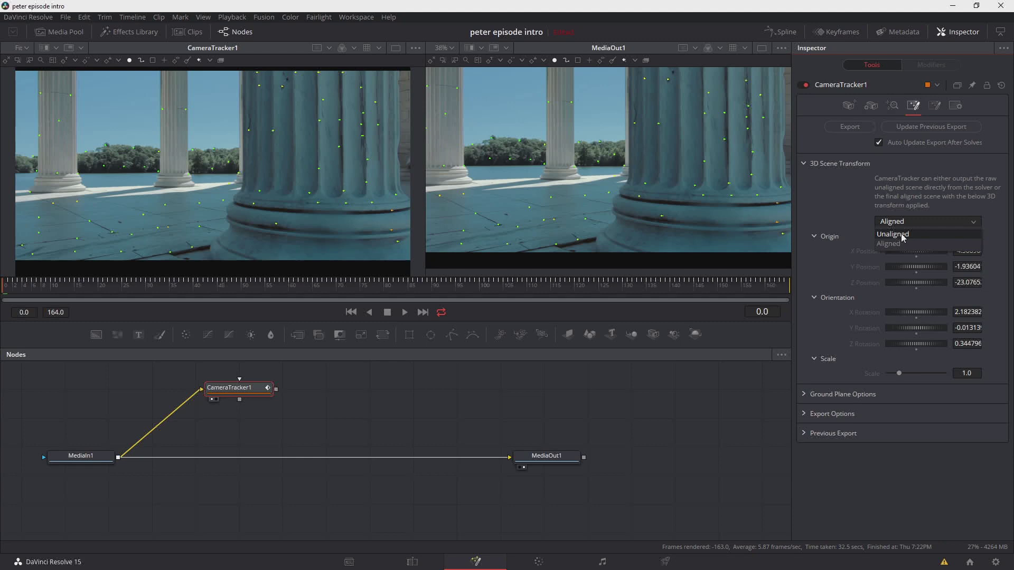
pyautogui.click(903, 234)
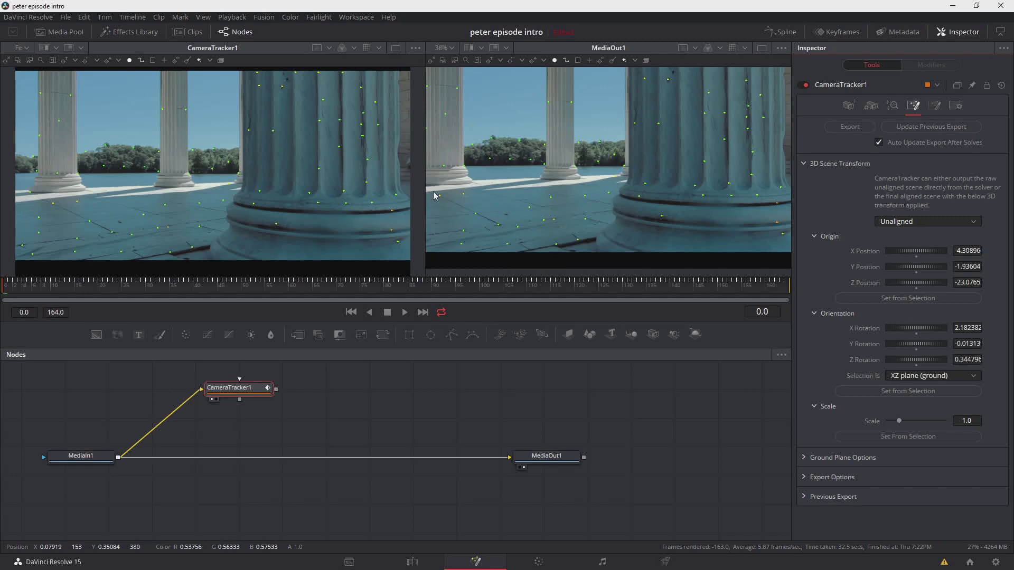
pyautogui.moveTo(433, 192); pyautogui.dragTo(594, 243)
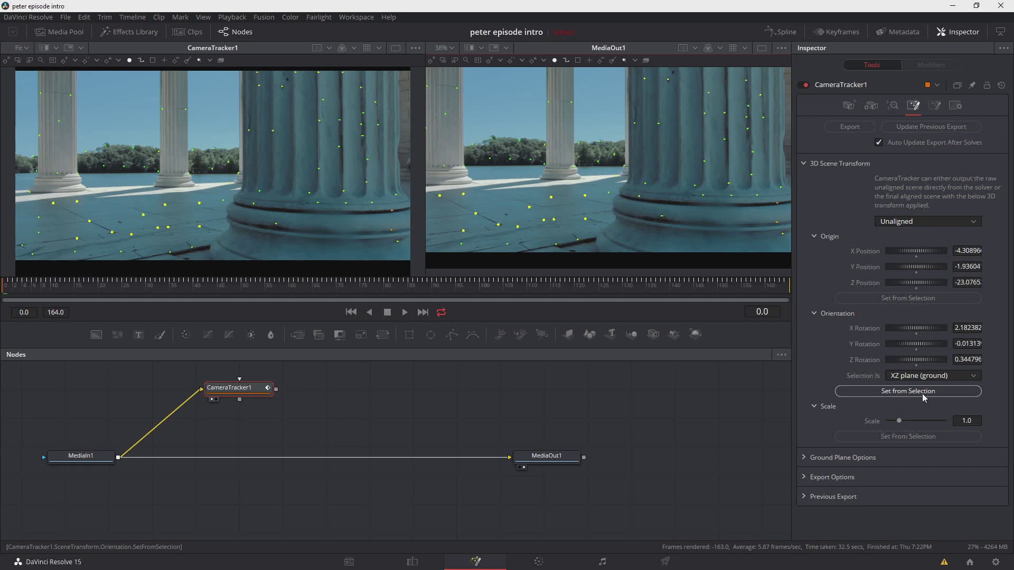
pyautogui.click(924, 397)
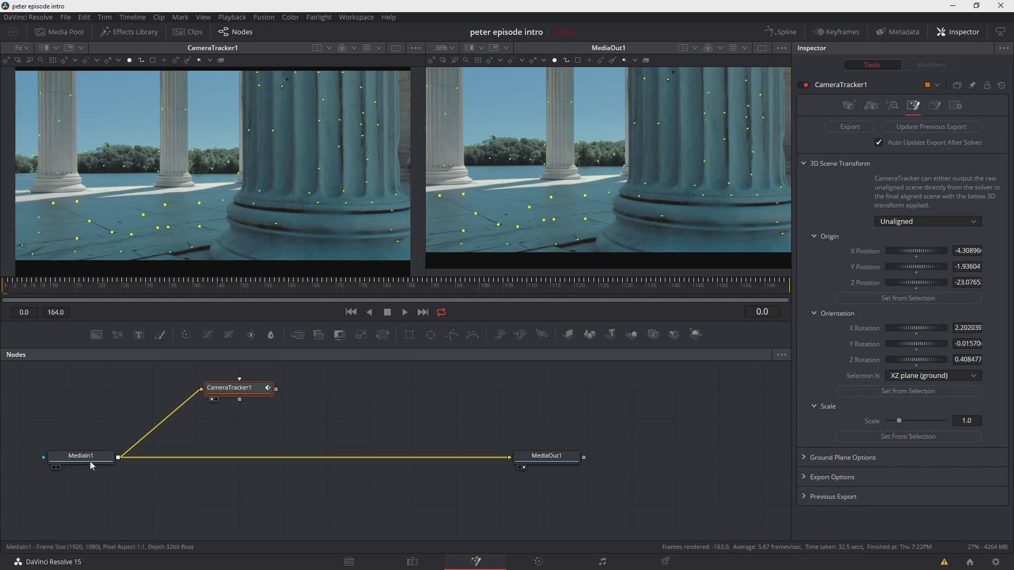
pyautogui.moveTo(93, 461); pyautogui.dragTo(82, 460)
pyautogui.moveTo(221, 398); pyautogui.dragTo(254, 400)
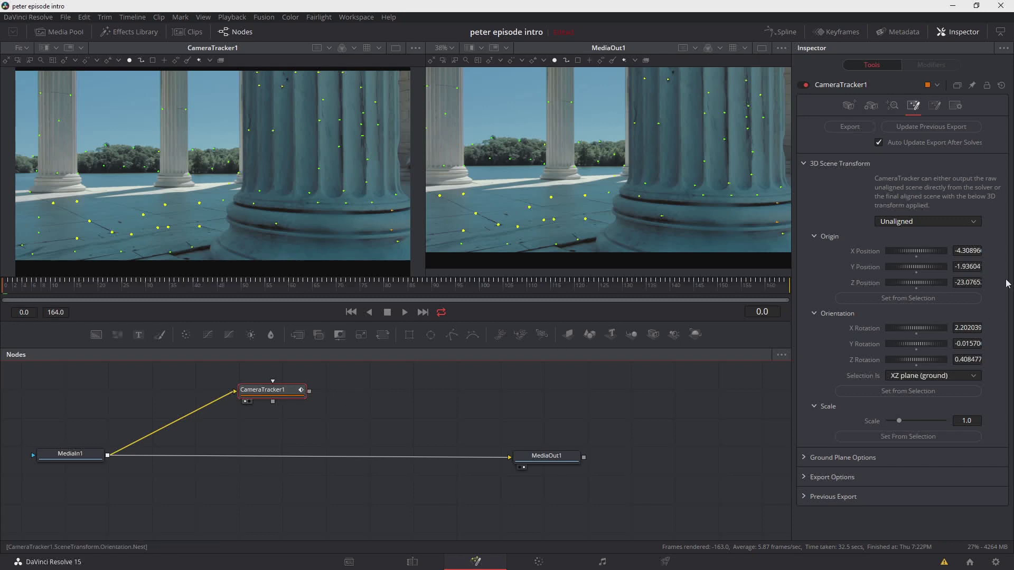
# - Export the solved track as 3D scene nodes and route CameraTracker1_Renderer into MediaOut1
pyautogui.click(850, 127)
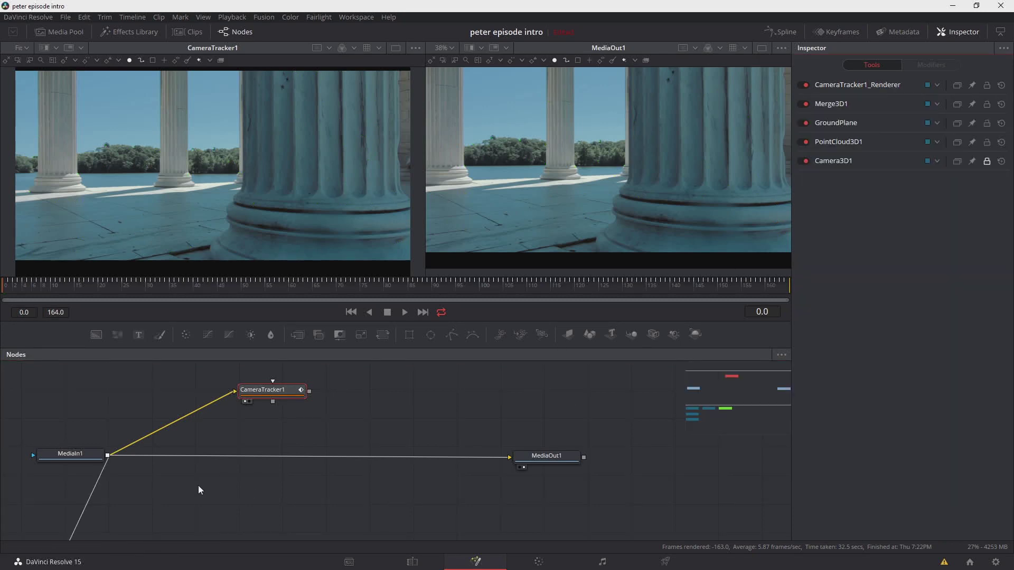
pyautogui.scroll(-3, 198, 486)
pyautogui.moveTo(86, 460); pyautogui.dragTo(243, 385)
pyautogui.click(513, 483)
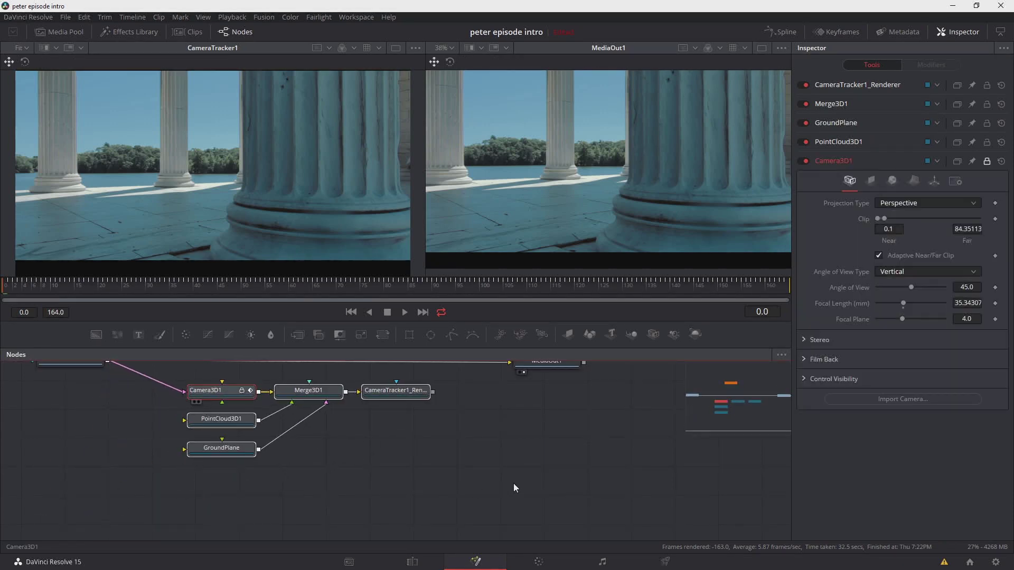
pyautogui.scroll(2, 473, 445)
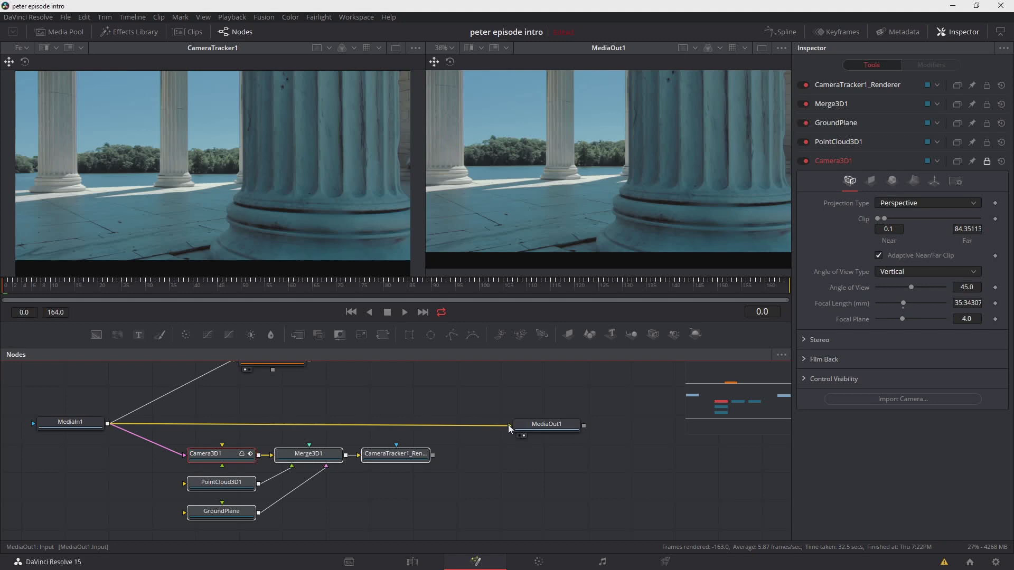
pyautogui.moveTo(500, 425); pyautogui.dragTo(280, 416)
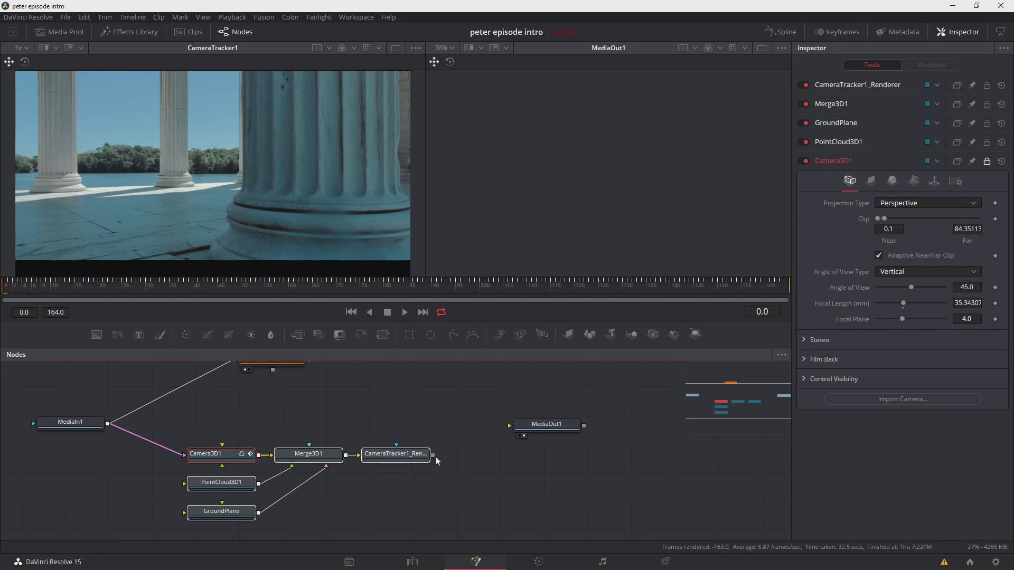
pyautogui.moveTo(434, 456); pyautogui.dragTo(511, 429)
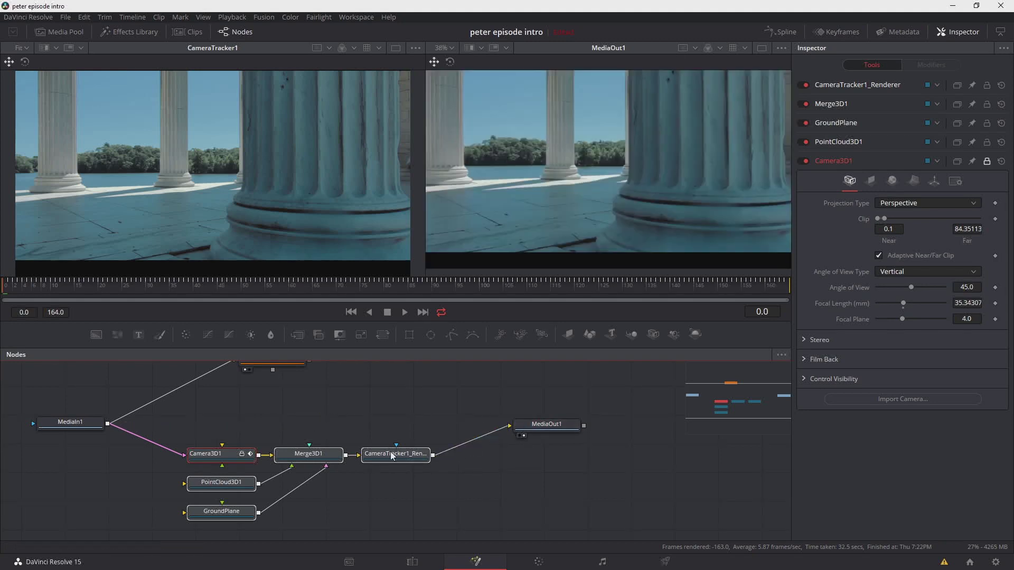
pyautogui.scroll(1, 638, 480)
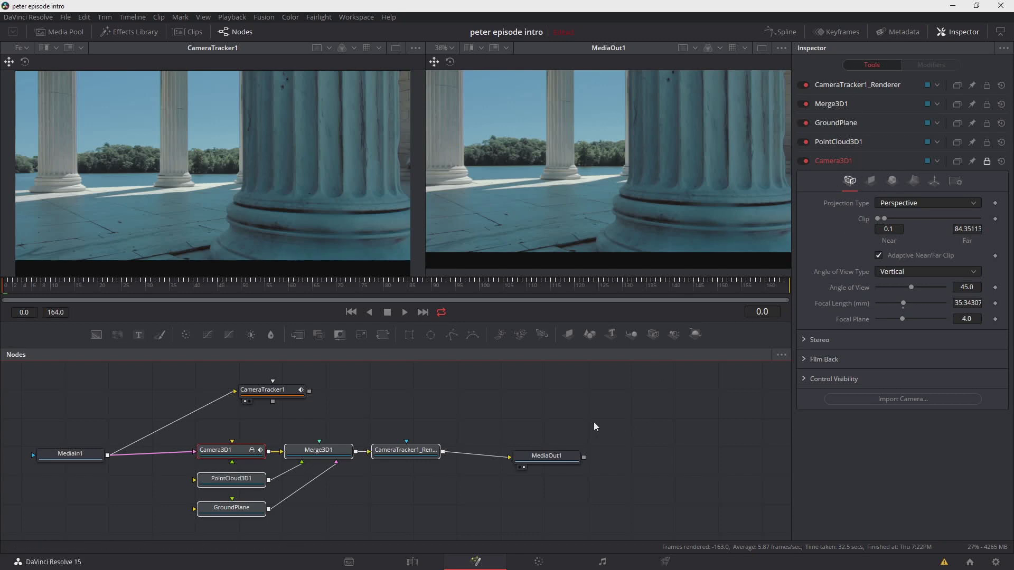
# - Show Merge3D1 in a wider left viewer from a perspective view, orbited to reveal camera and ground plane
pyautogui.click(293, 463)
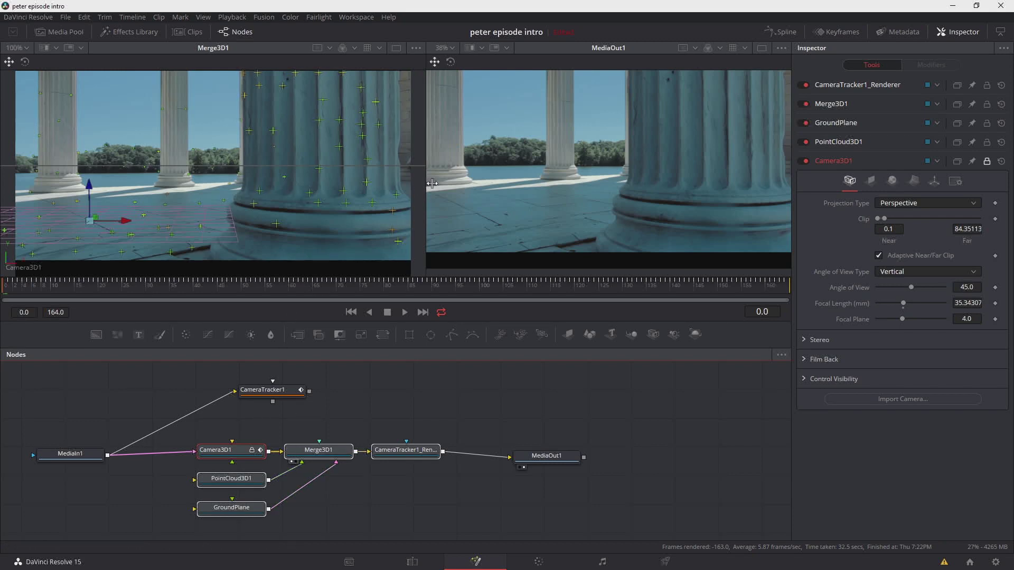
pyautogui.moveTo(425, 185); pyautogui.dragTo(497, 185)
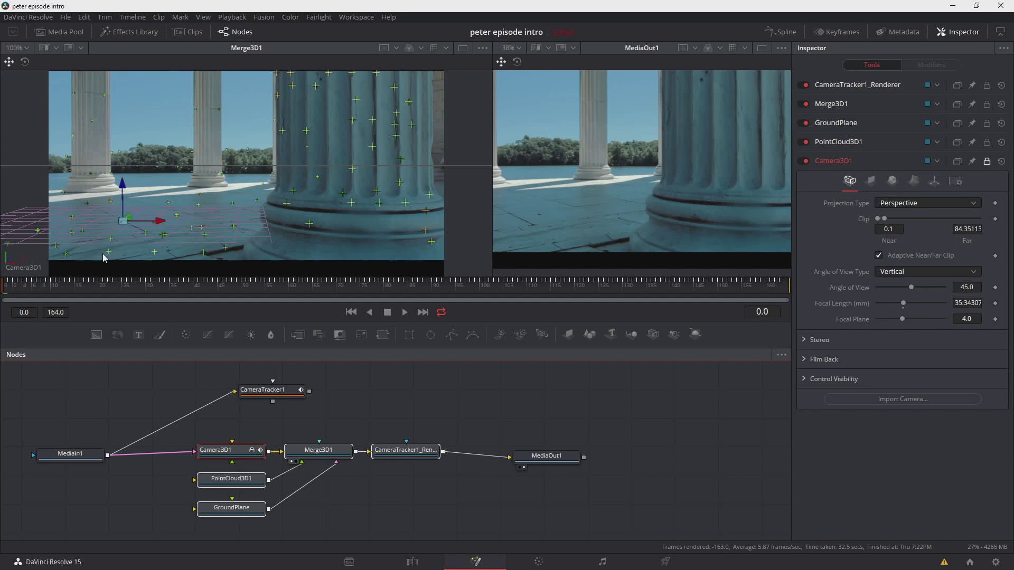
pyautogui.rightClick(21, 271)
pyautogui.click(45, 300)
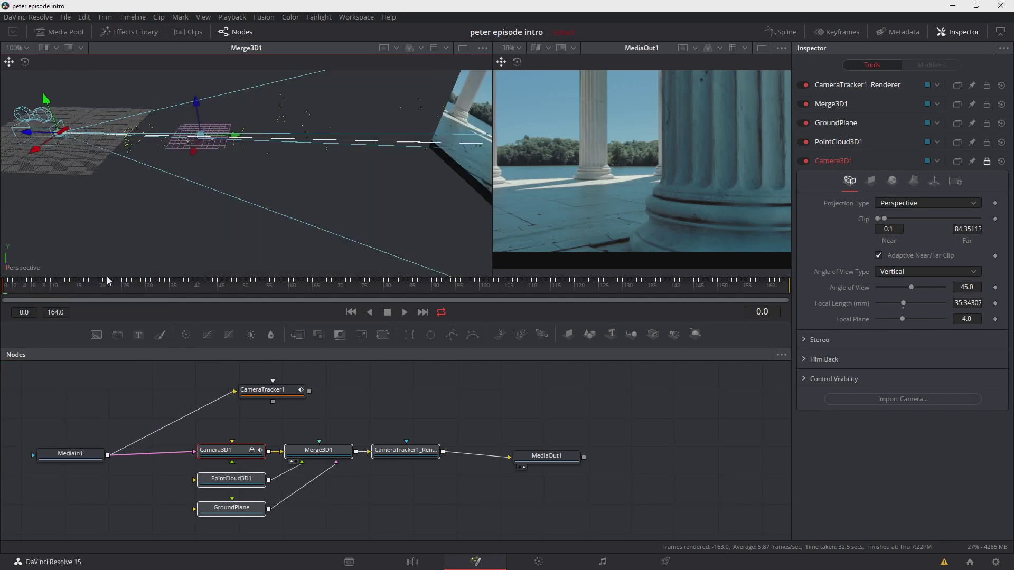
pyautogui.moveTo(321, 206); pyautogui.dragTo(299, 204)
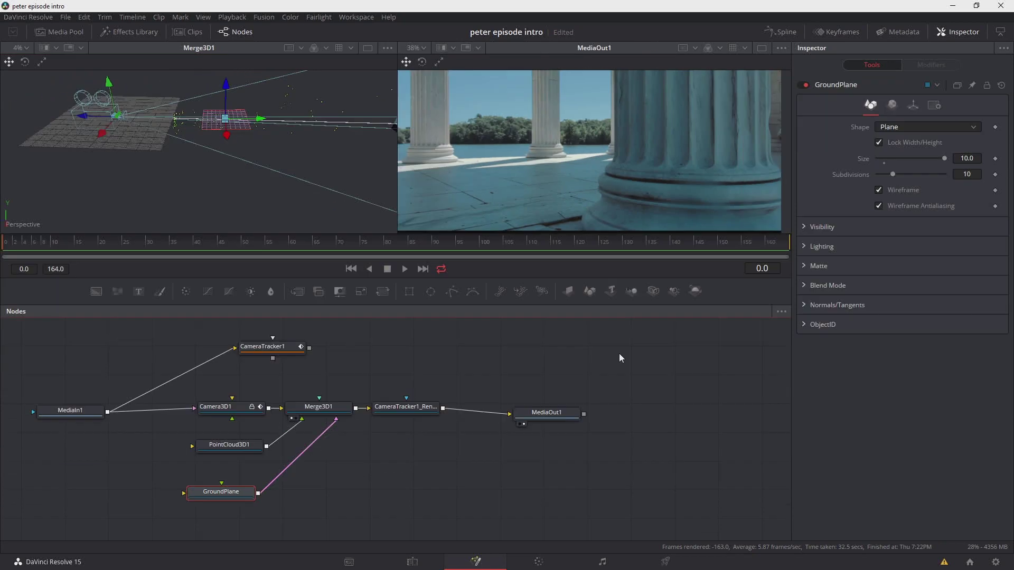
pyautogui.click(620, 354)
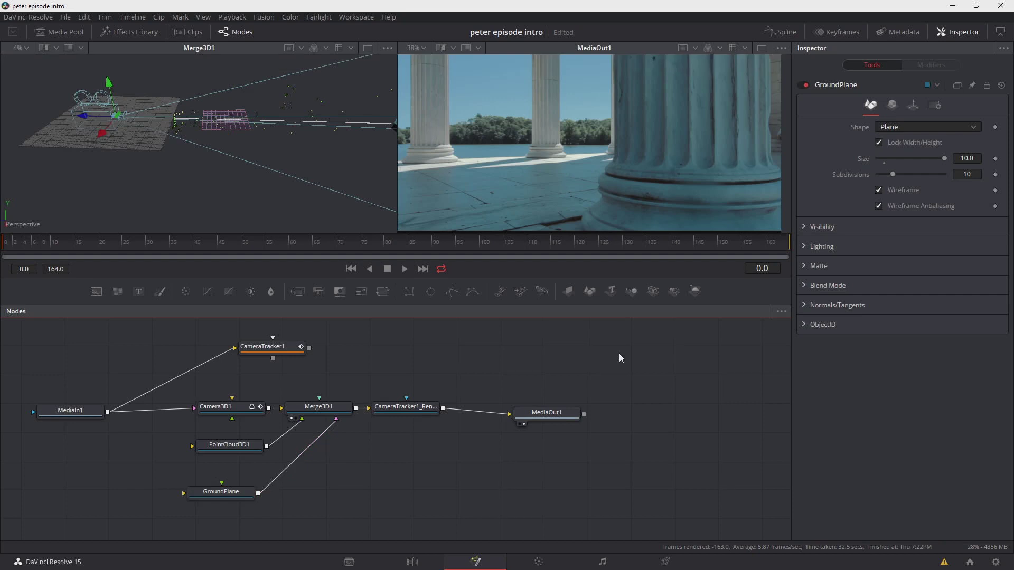
# - Add a Text 3D node via the tool search and place it beside GroundPlane
pyautogui.hotkey('shift', 'space')
pyautogui.write('Text 3D')
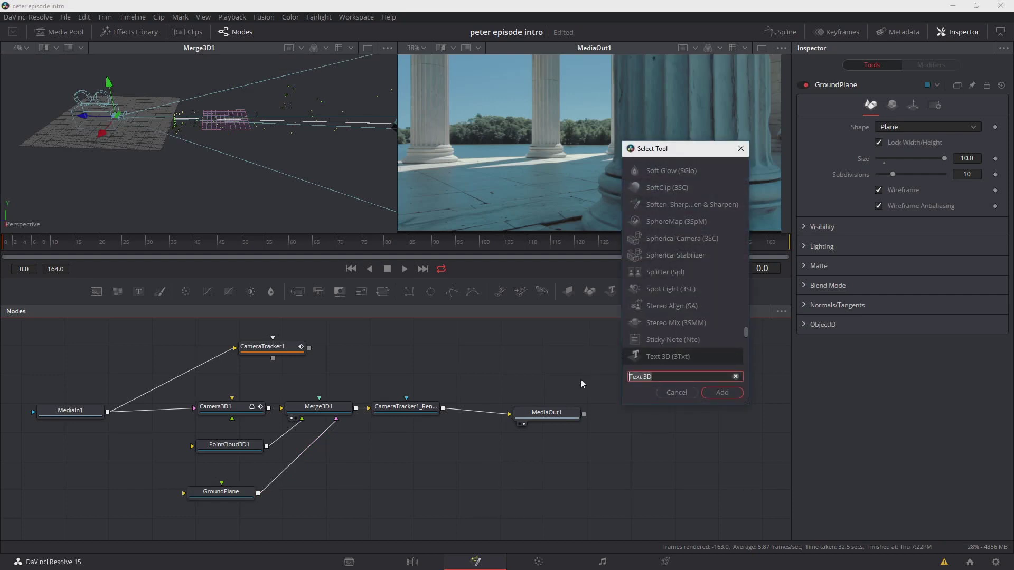
pyautogui.press('BackSpace')
pyautogui.press('BackSpace')
pyautogui.press('BackSpace')
pyautogui.press('BackSpace')
pyautogui.press('BackSpace')
pyautogui.press('BackSpace')
pyautogui.press('BackSpace')
pyautogui.write('text')
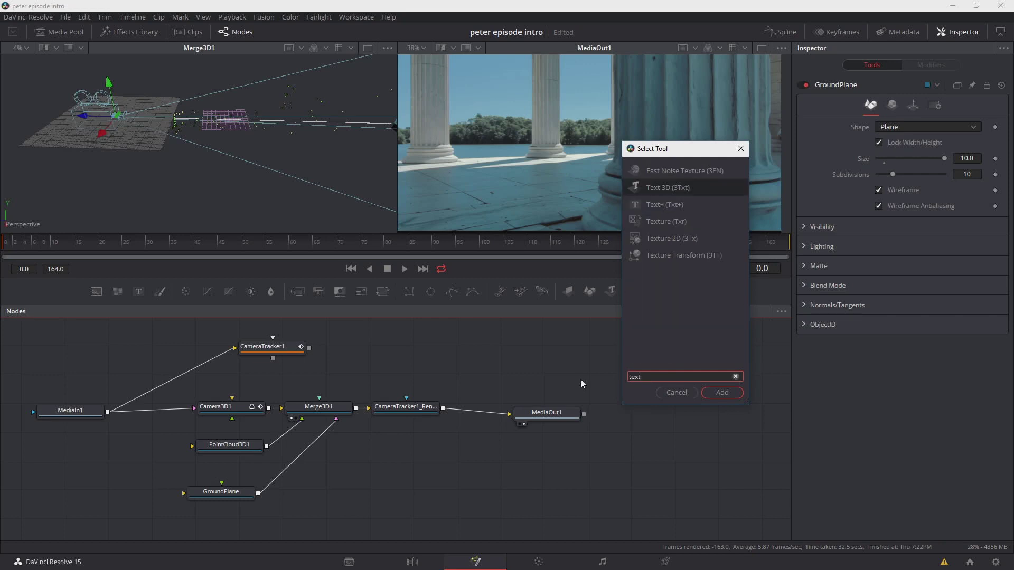
pyautogui.click(731, 395)
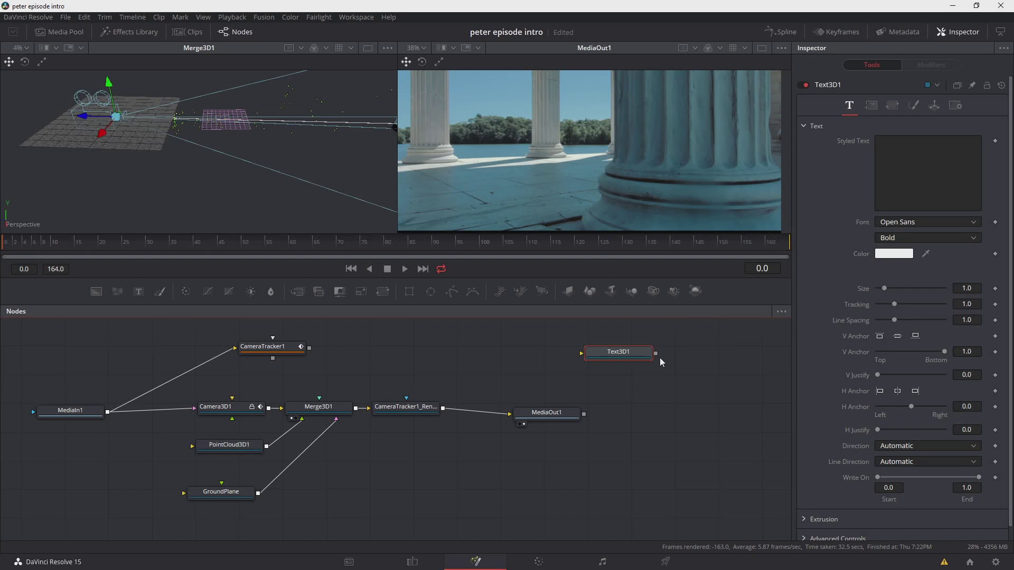
pyautogui.moveTo(623, 357); pyautogui.dragTo(189, 499)
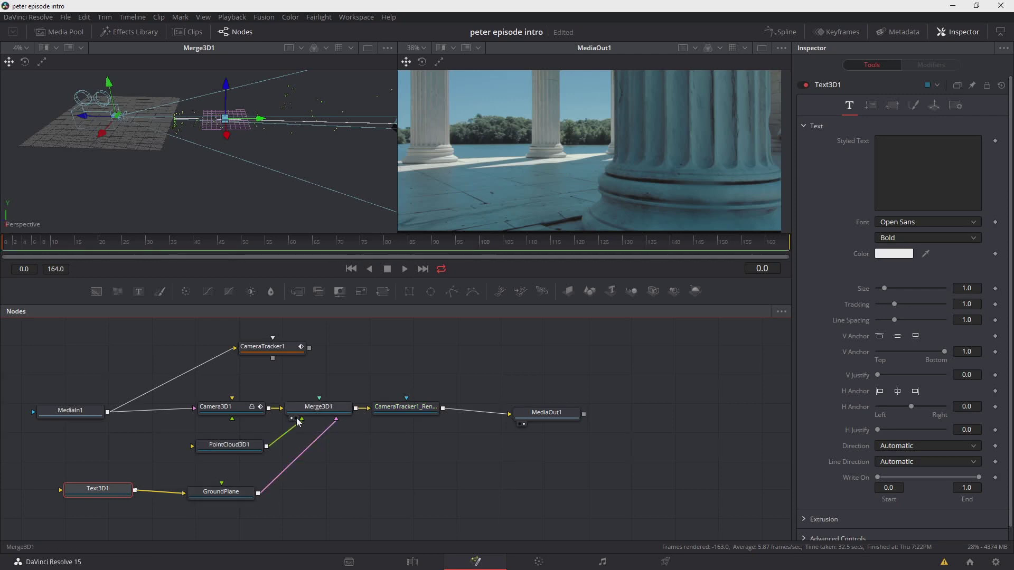
# - View Merge3D1 through Camera3D1 in the second viewer and make the viewers taller
pyautogui.click(297, 419)
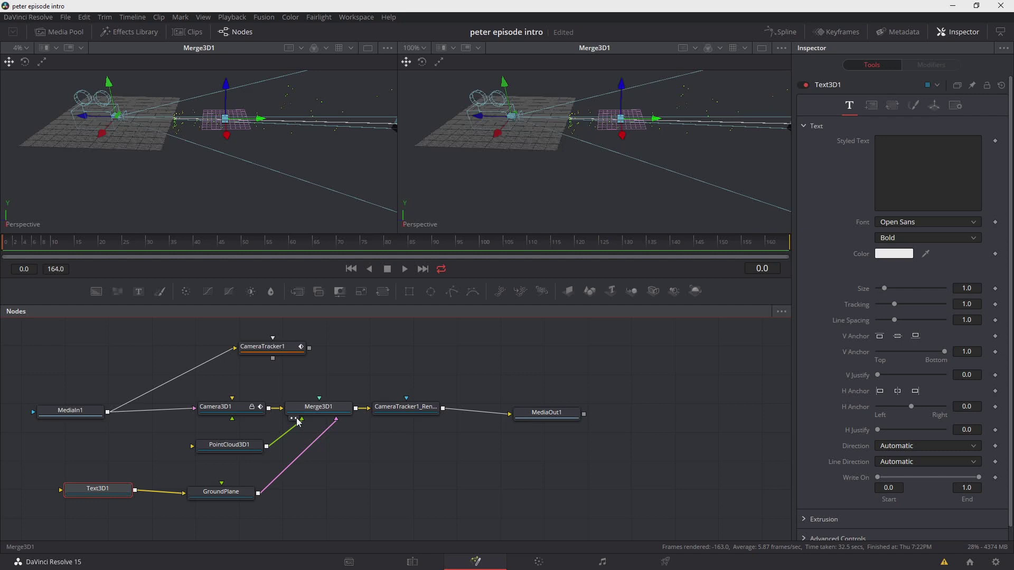
pyautogui.rightClick(412, 226)
pyautogui.click(464, 233)
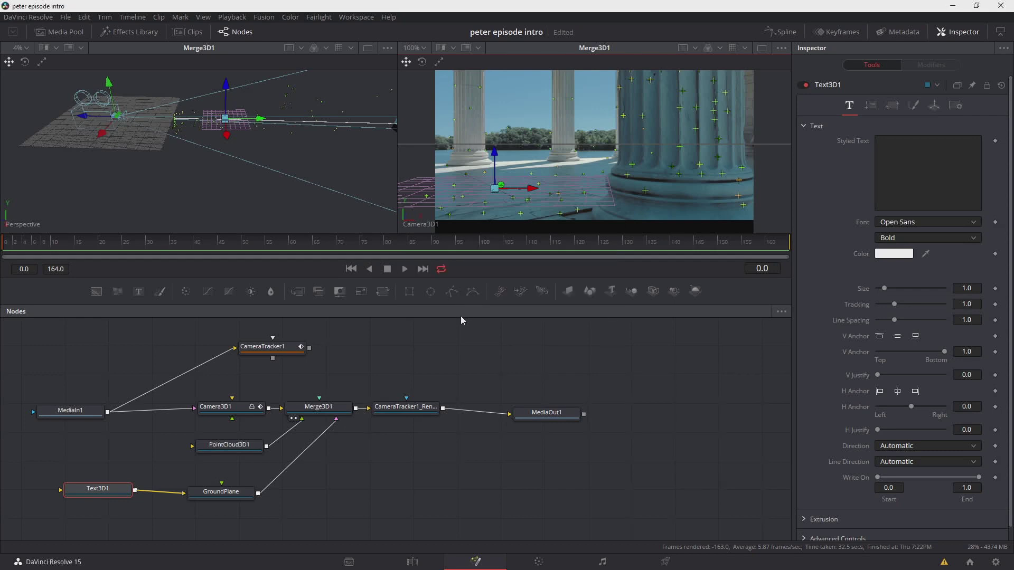
pyautogui.moveTo(467, 283); pyautogui.dragTo(467, 324)
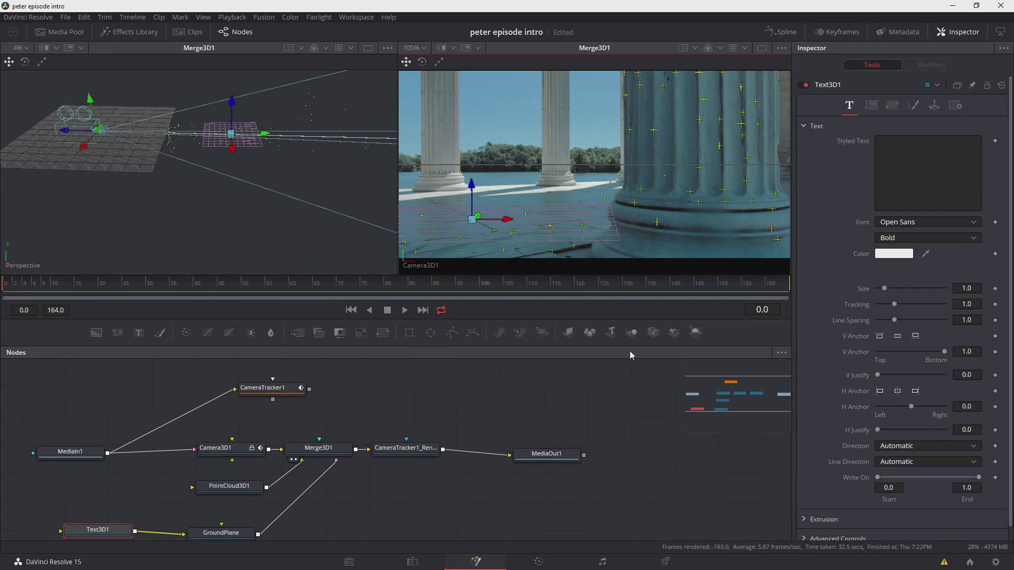
# - Set the Text3D1 font to Foxing DEMO
pyautogui.click(903, 222)
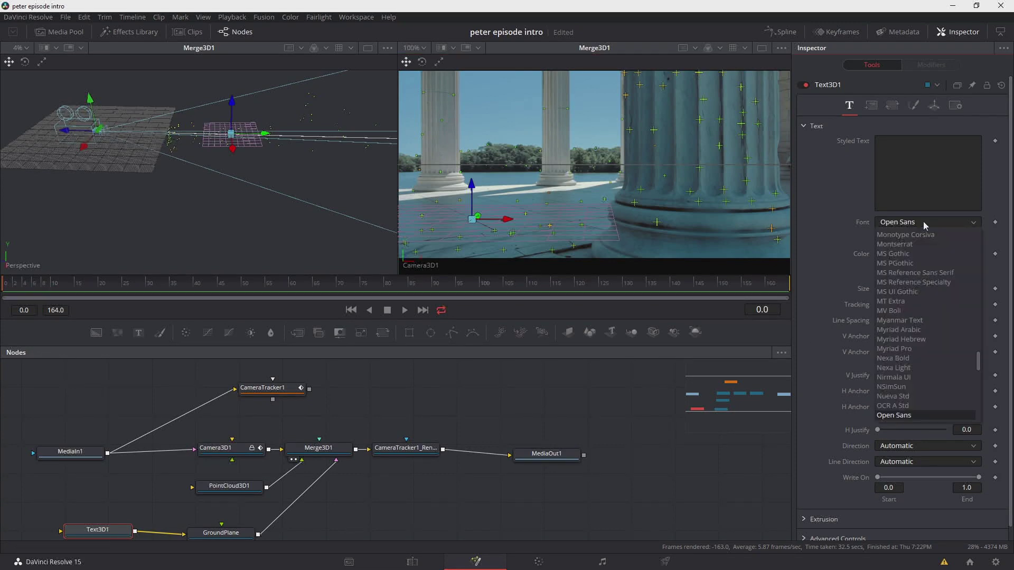
pyautogui.scroll(3, 896, 306)
pyautogui.scroll(15, 897, 306)
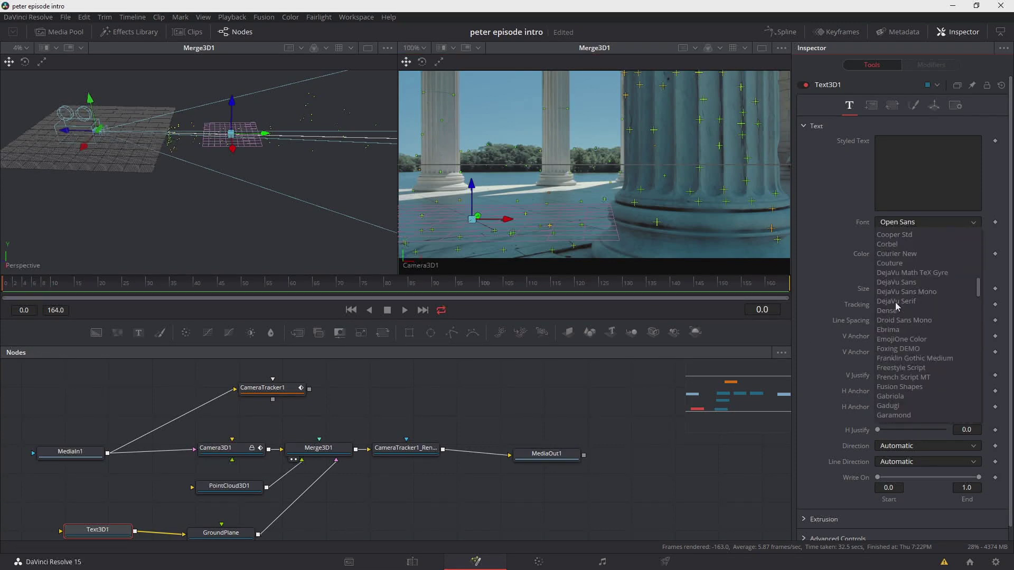
pyautogui.scroll(-7, 896, 312)
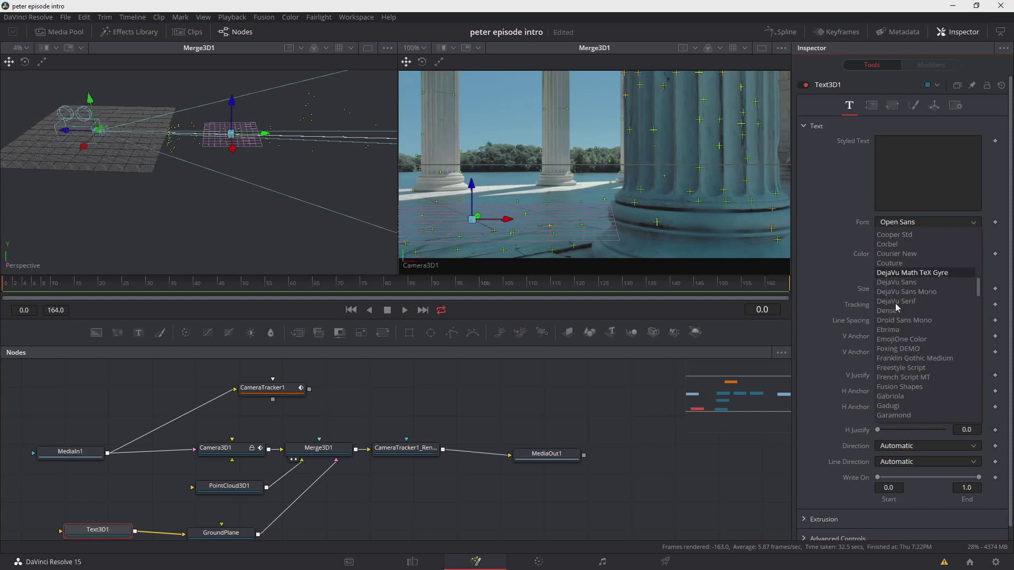
pyautogui.click(896, 321)
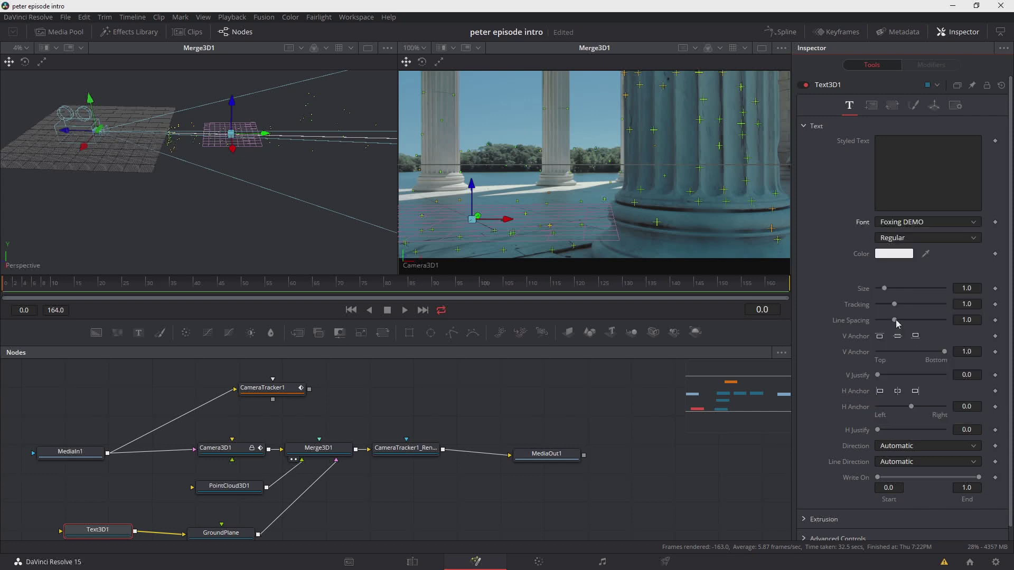
# - Enter 'episode one' as the title's styled text
pyautogui.click(904, 158)
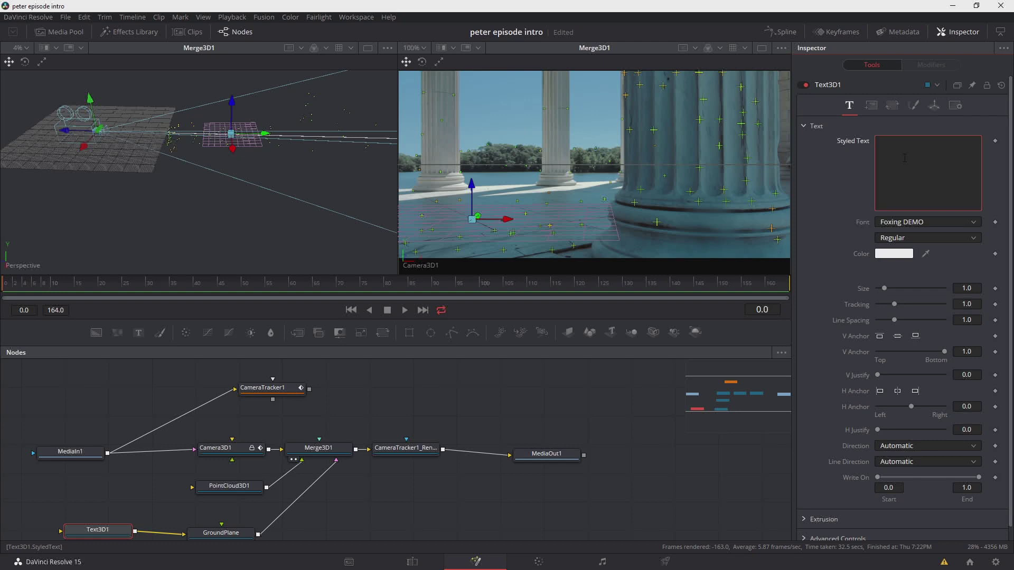
pyautogui.write('episode one')
pyautogui.click(934, 106)
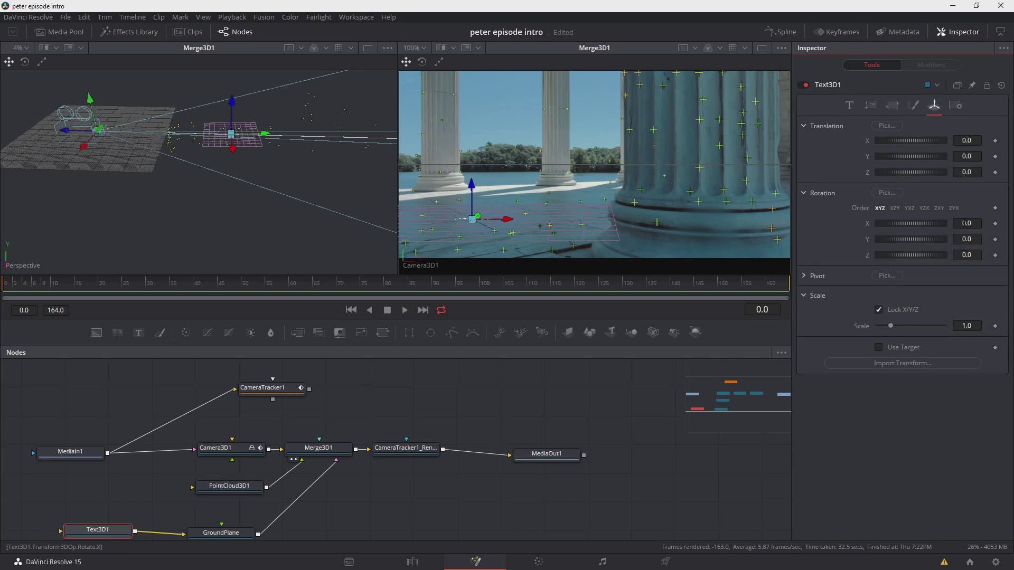
# - Rotate the title 90° on X to stand it upright and enlarge the text size
pyautogui.click(966, 224)
pyautogui.write('90')
pyautogui.press('Tab')
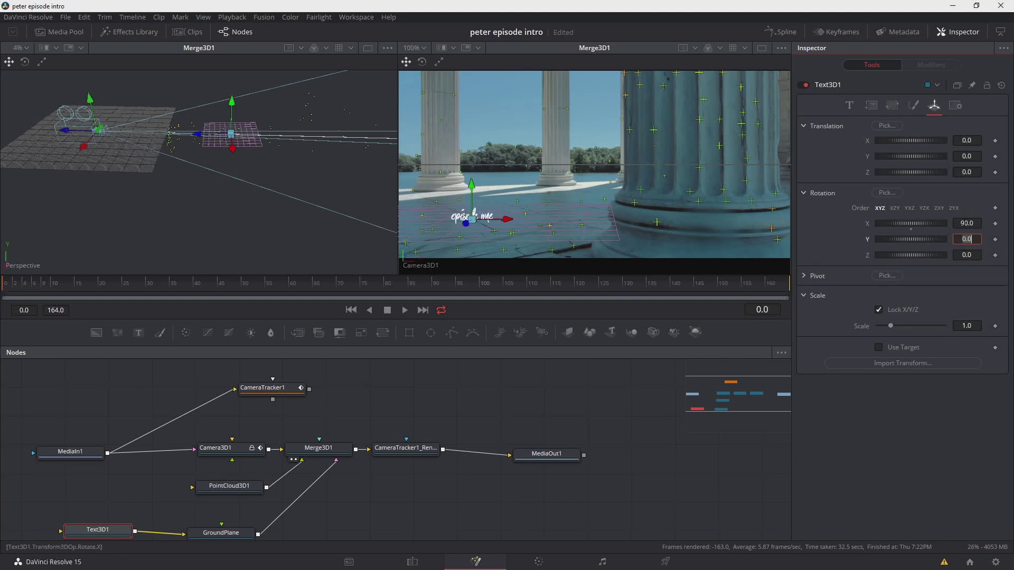
pyautogui.click(850, 105)
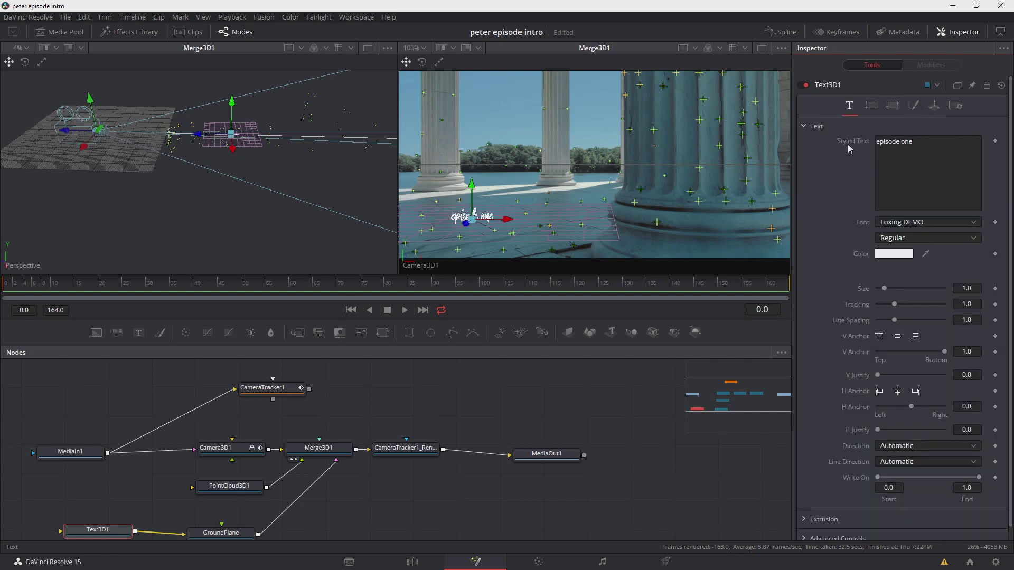
pyautogui.moveTo(889, 290); pyautogui.dragTo(912, 294)
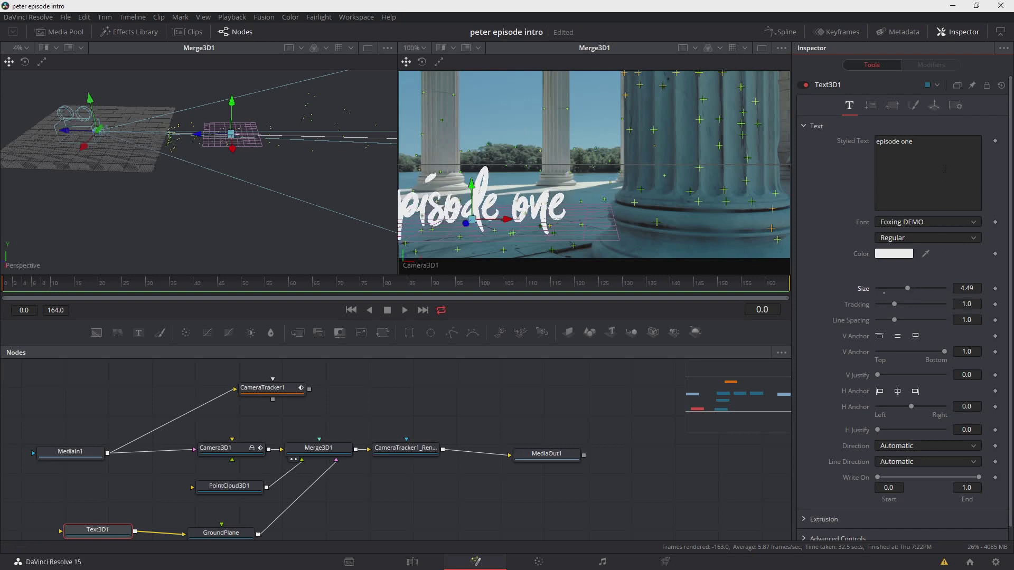
# - Use YXZ rotation order, turn the title 45° on Y, and shift it among the pillars
pyautogui.click(936, 107)
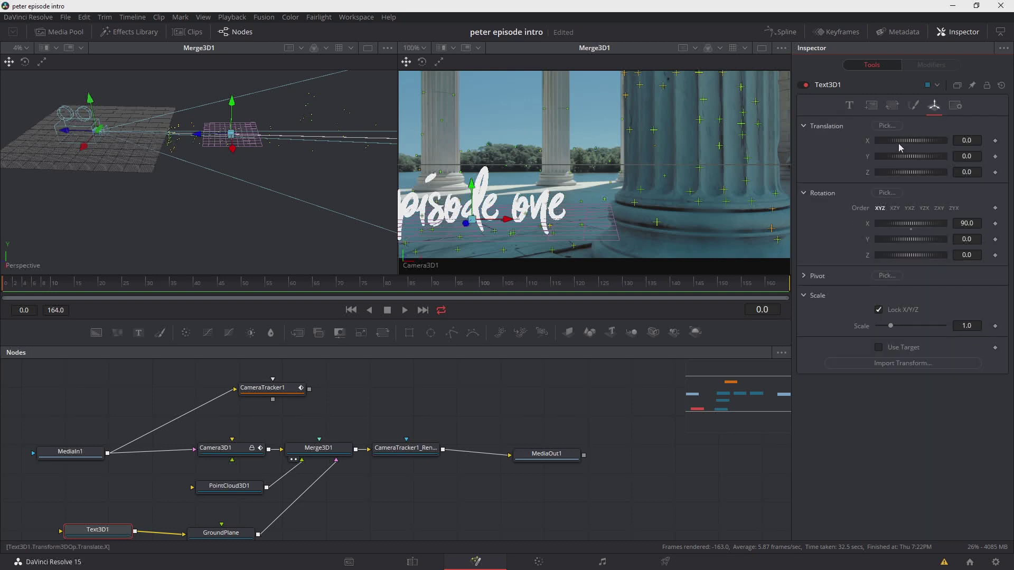
pyautogui.moveTo(903, 144); pyautogui.dragTo(955, 141)
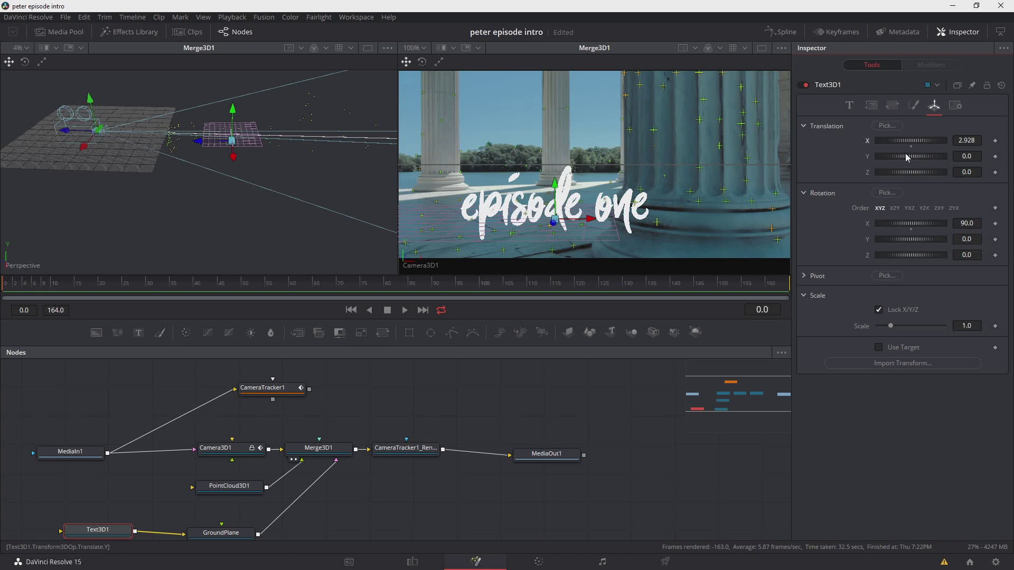
pyautogui.moveTo(918, 157)
pyautogui.mouseDown()
pyautogui.moveTo(947, 156)
pyautogui.moveTo(910, 173)
pyautogui.moveTo(922, 140)
pyautogui.mouseUp()
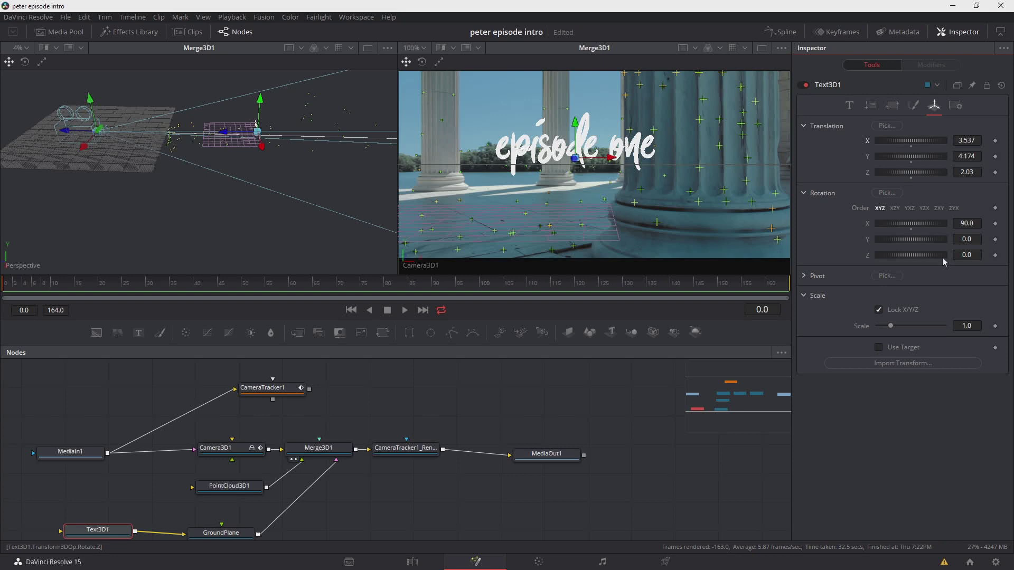
pyautogui.click(909, 209)
pyautogui.click(967, 240)
pyautogui.write('45')
pyautogui.press('Tab')
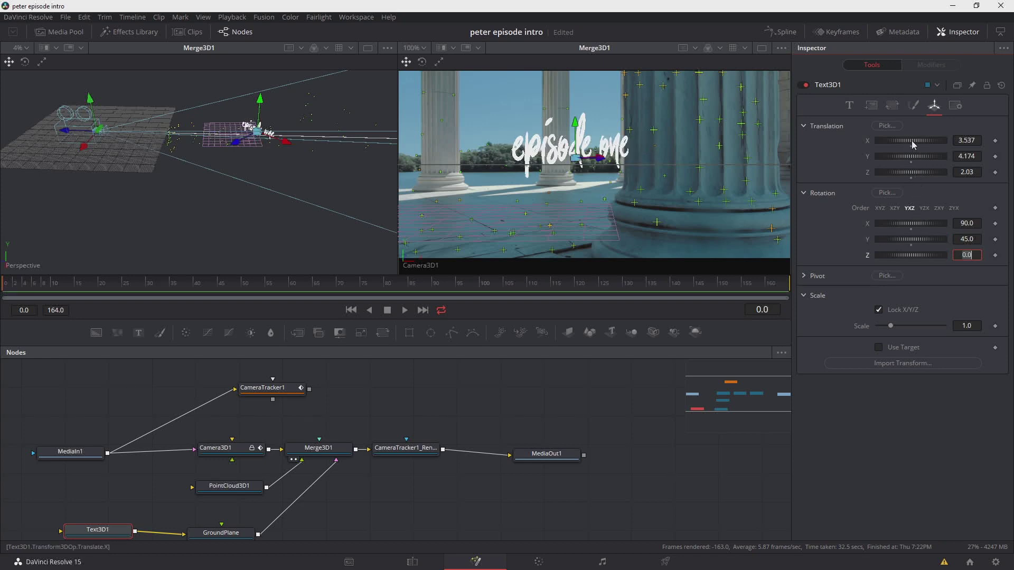
pyautogui.moveTo(913, 146)
pyautogui.mouseDown()
pyautogui.moveTo(874, 150)
pyautogui.moveTo(900, 149)
pyautogui.mouseUp()
pyautogui.click(850, 105)
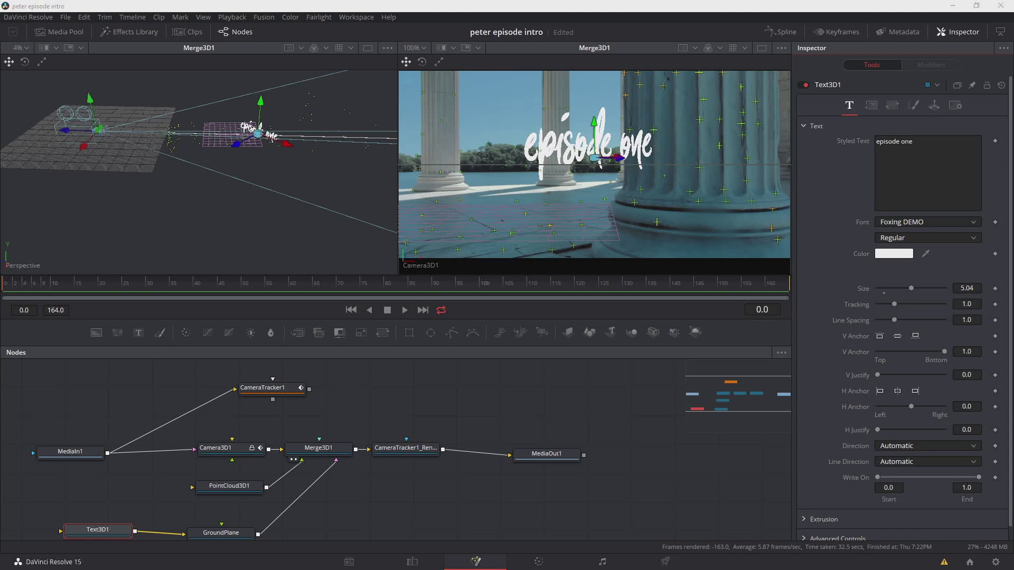
# - On the Edit timeline, enable the V2 pillar layer and scrub to see it pass in front of 'episode one'
pyautogui.click(407, 565)
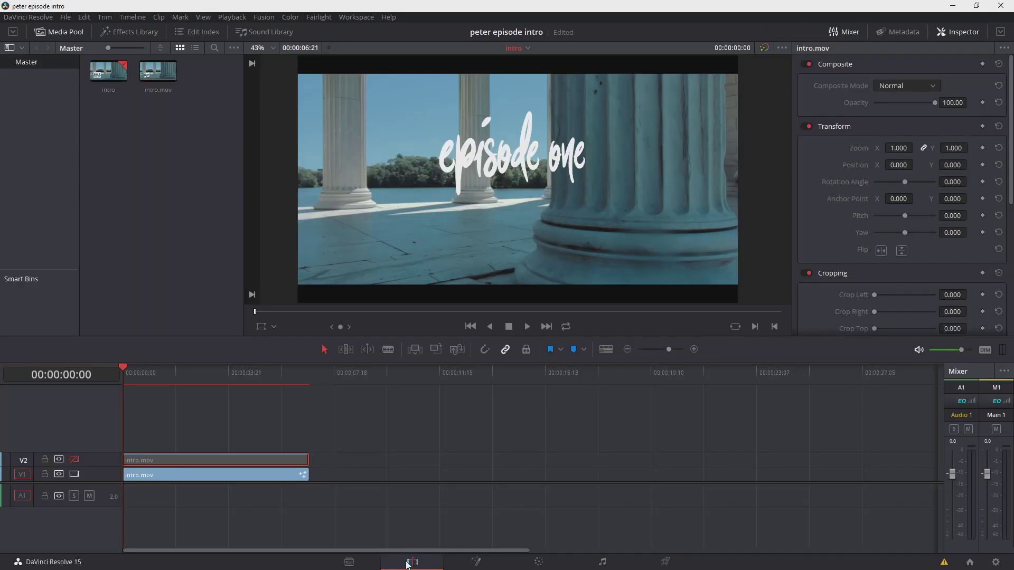
pyautogui.click(73, 460)
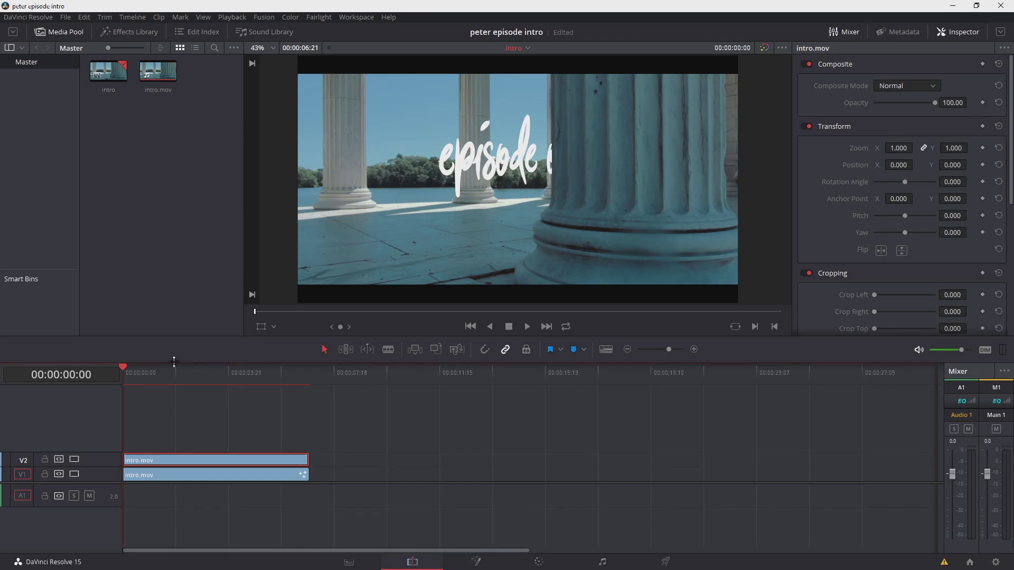
pyautogui.moveTo(141, 368); pyautogui.dragTo(101, 359)
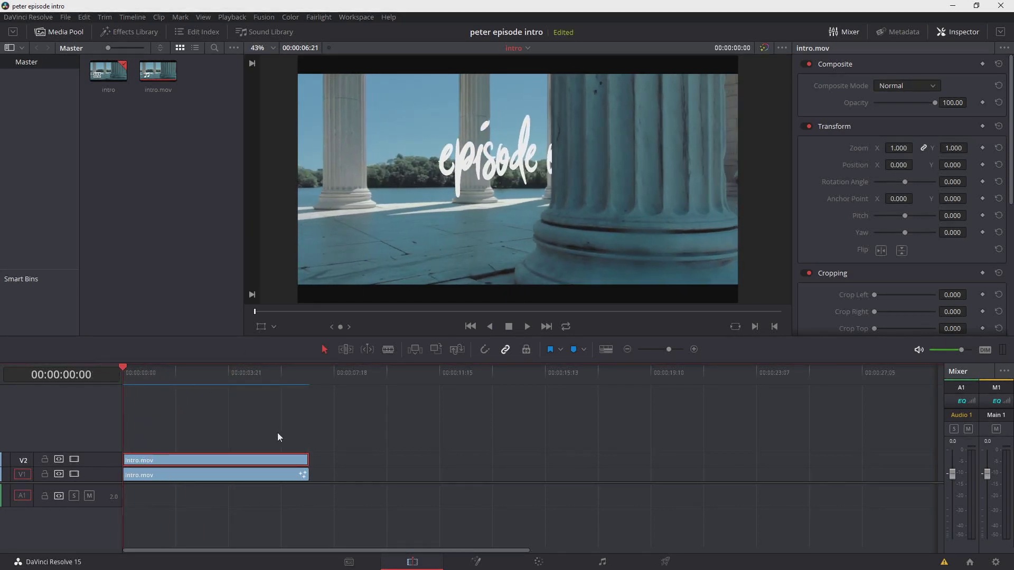